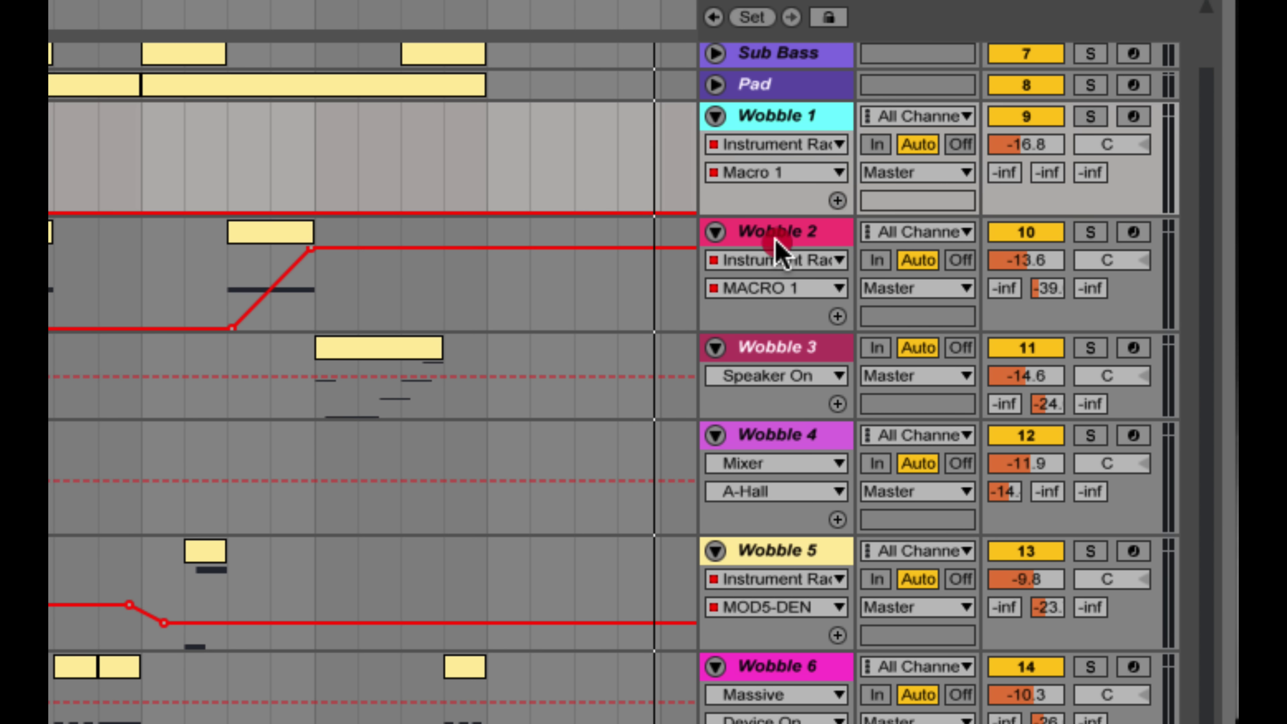
Select the tracks from Wobble 1 through Wobble 7 one after another to review them
left_click(1006, 211)
left_click(1006, 268)
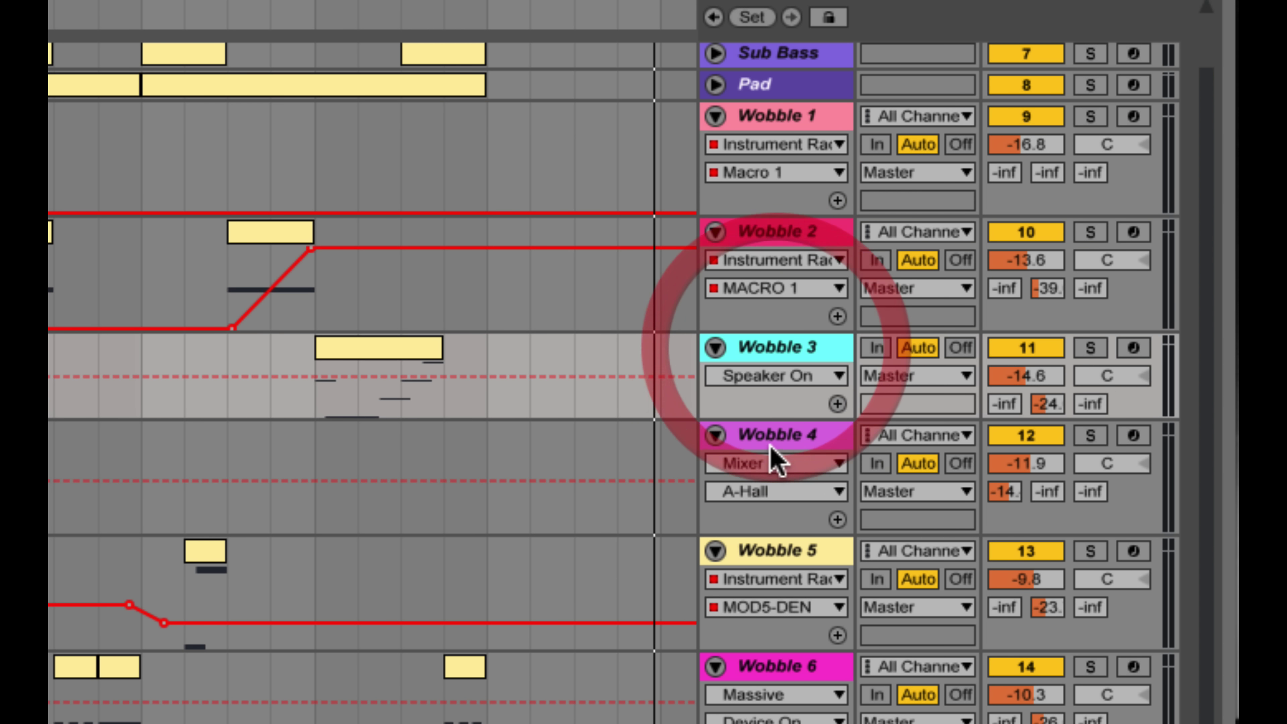
left_click(775, 436)
left_click(775, 552)
left_click(775, 668)
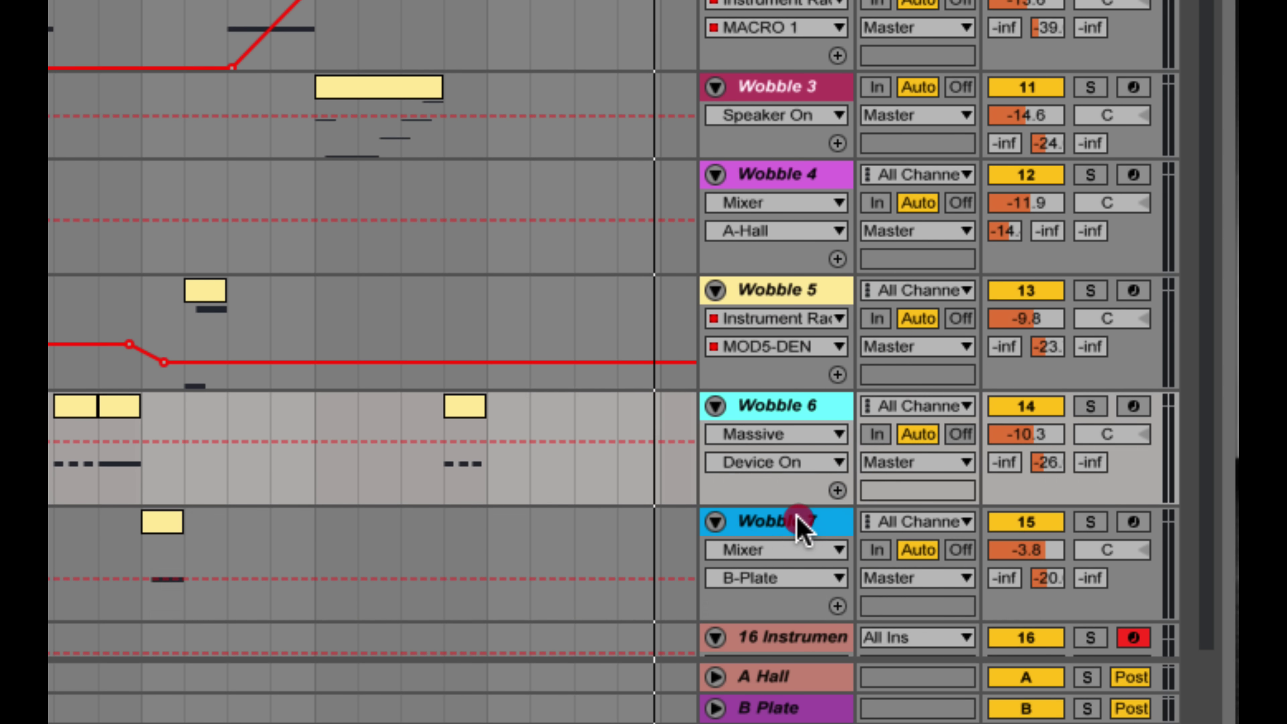
left_click(800, 525)
Examine how the wobble sounds alternate in the arrangement by selecting individual clips on the Wobble 1 to Wobble 5 tracks
left_click(212, 290)
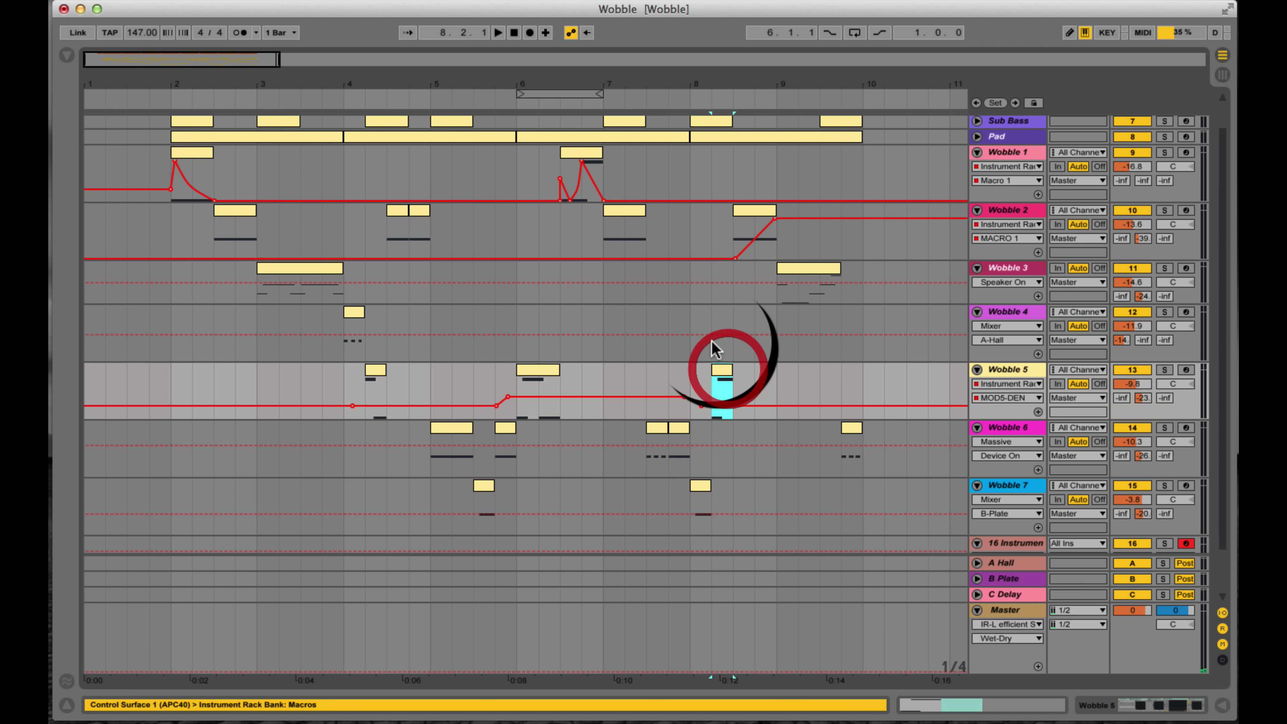
left_click(621, 210)
left_click(809, 268)
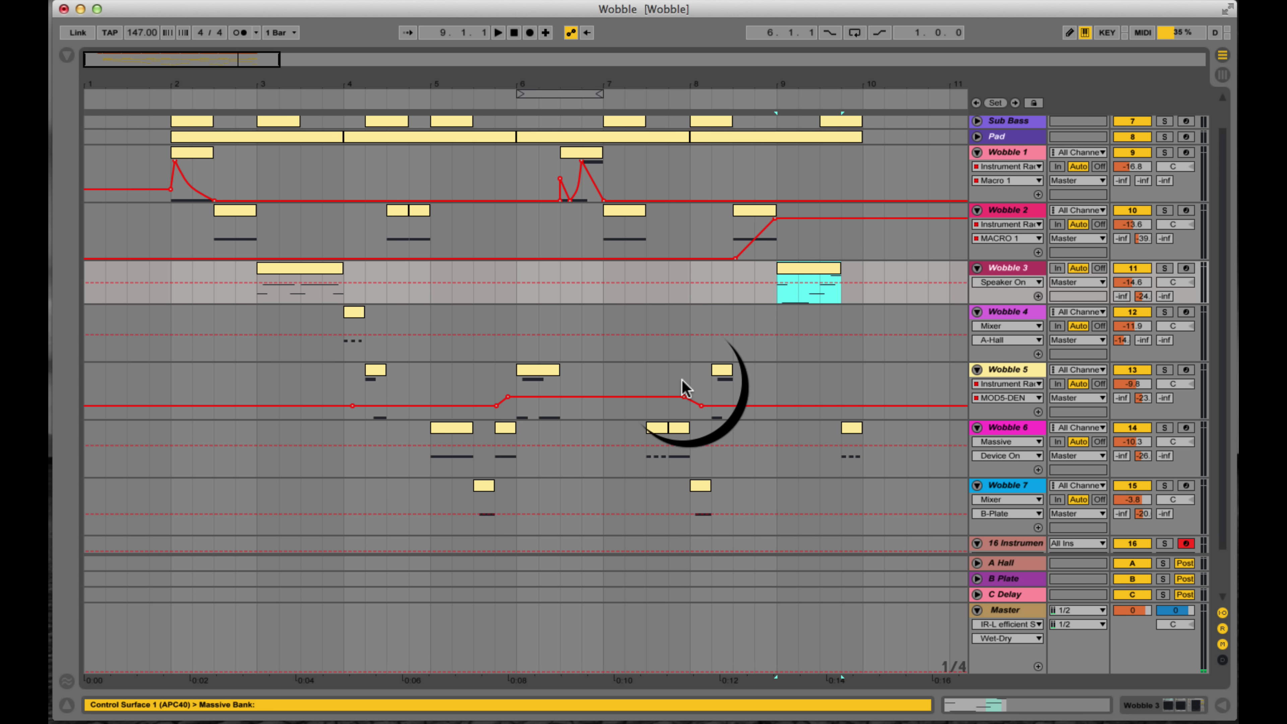
left_click(315, 274)
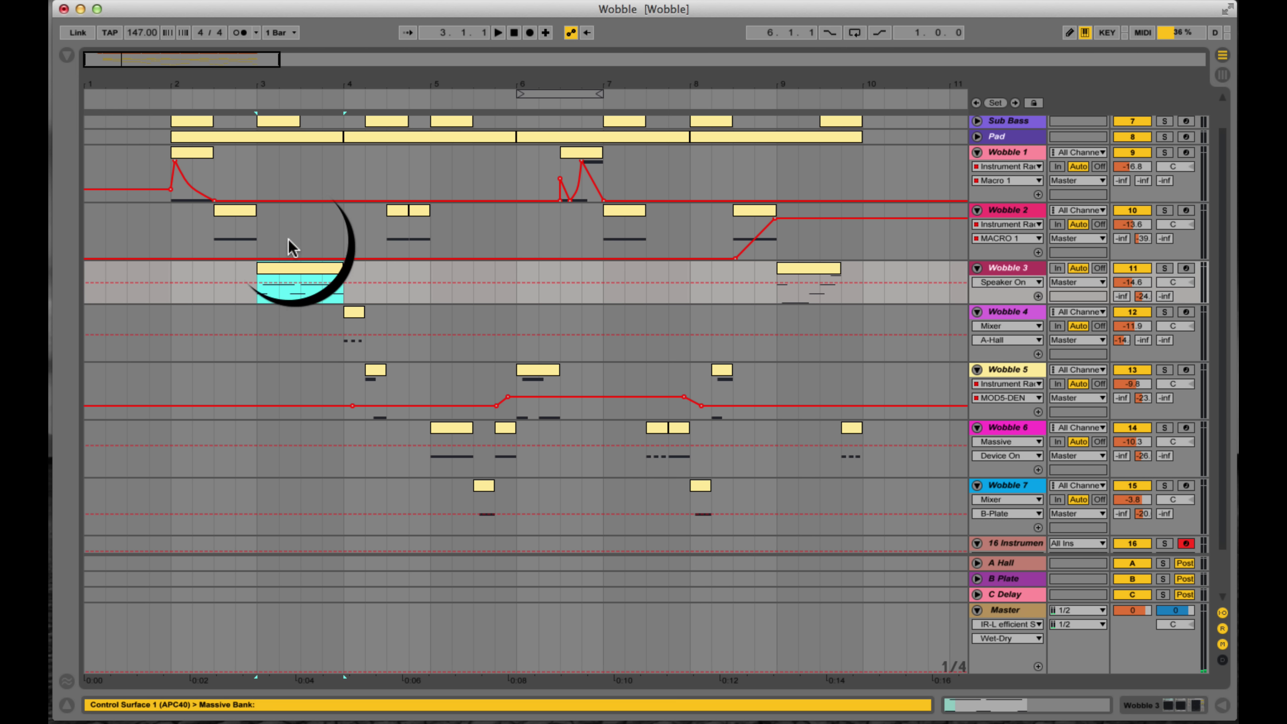
left_click(192, 153)
left_click(235, 209)
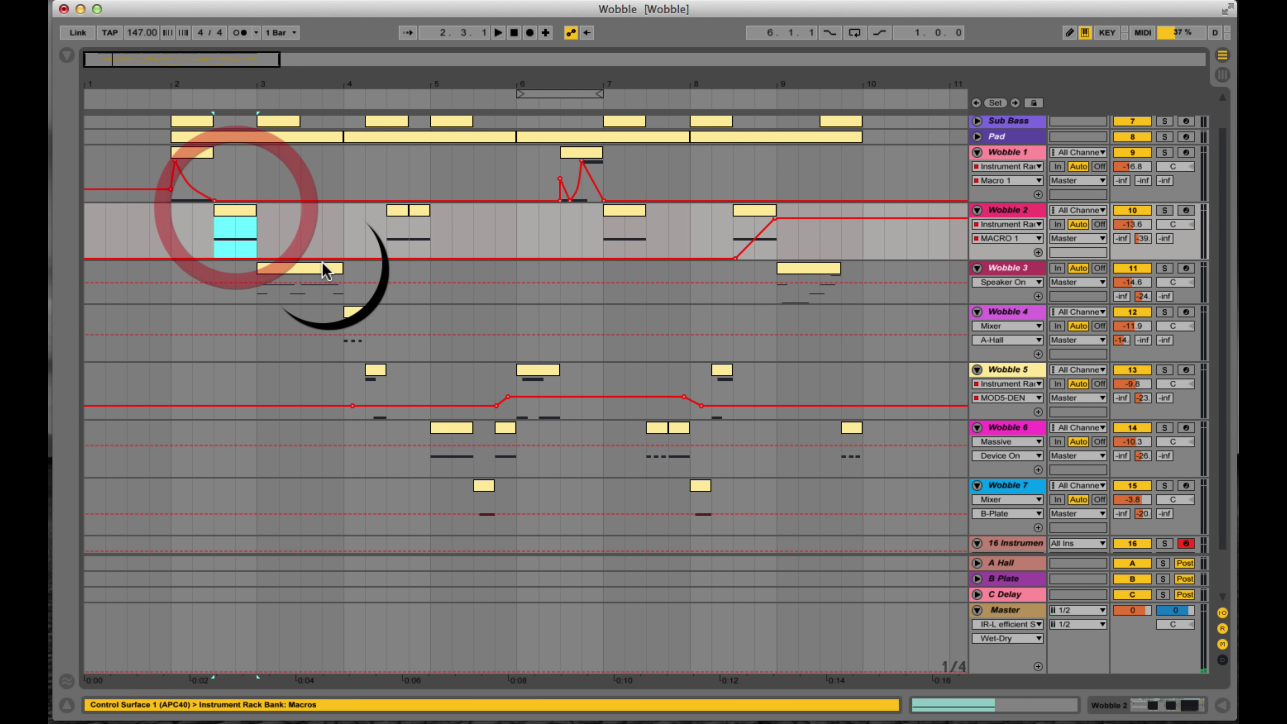
left_click(323, 266)
left_click(354, 311)
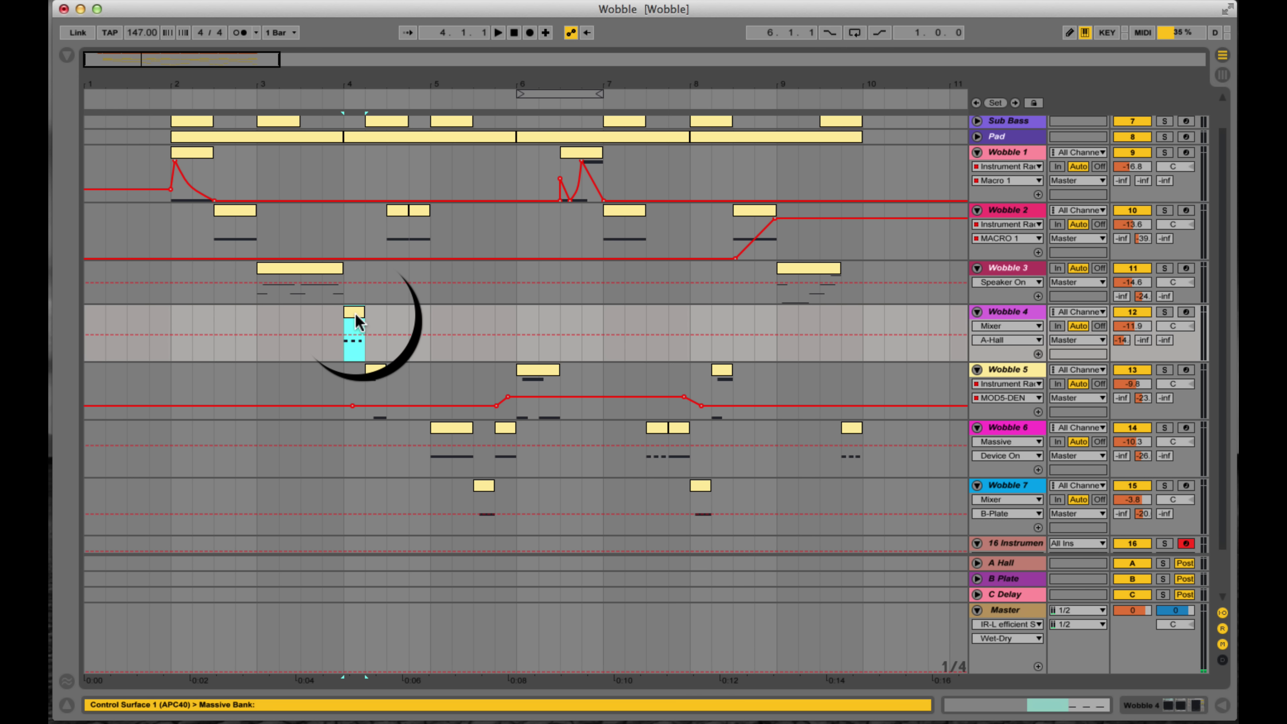
left_click(402, 212)
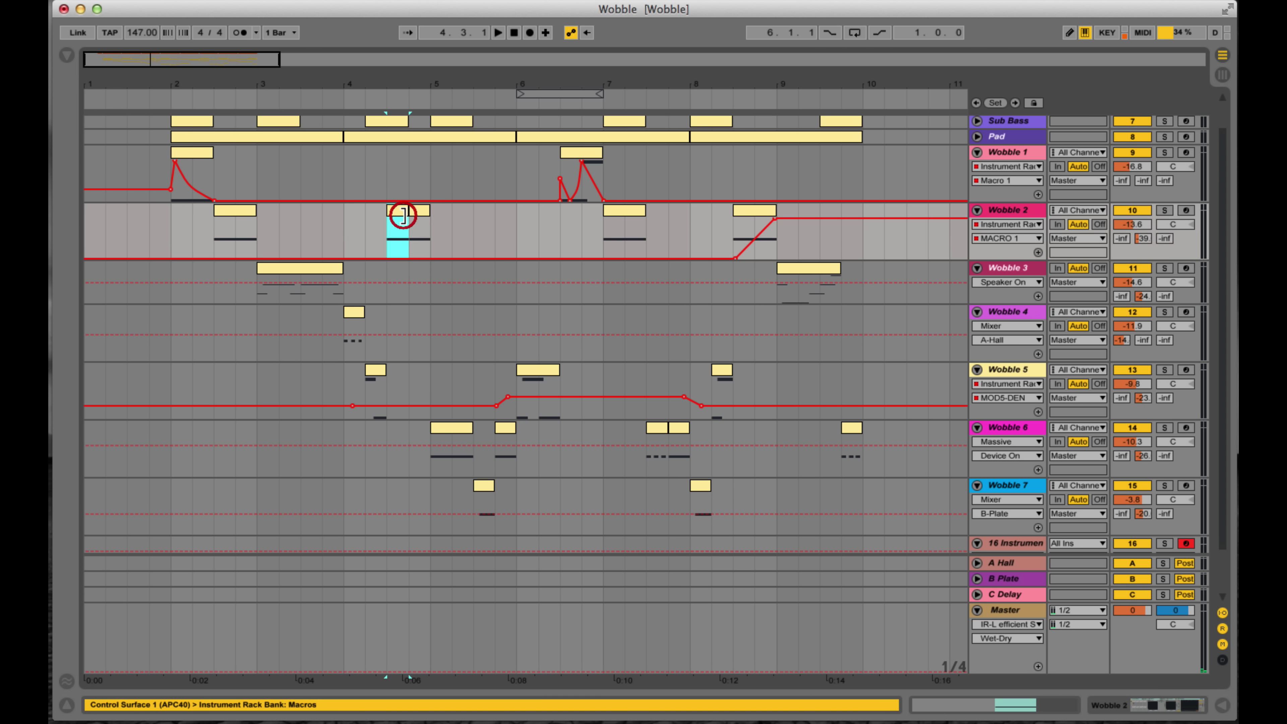
left_click(418, 211)
left_click(540, 373)
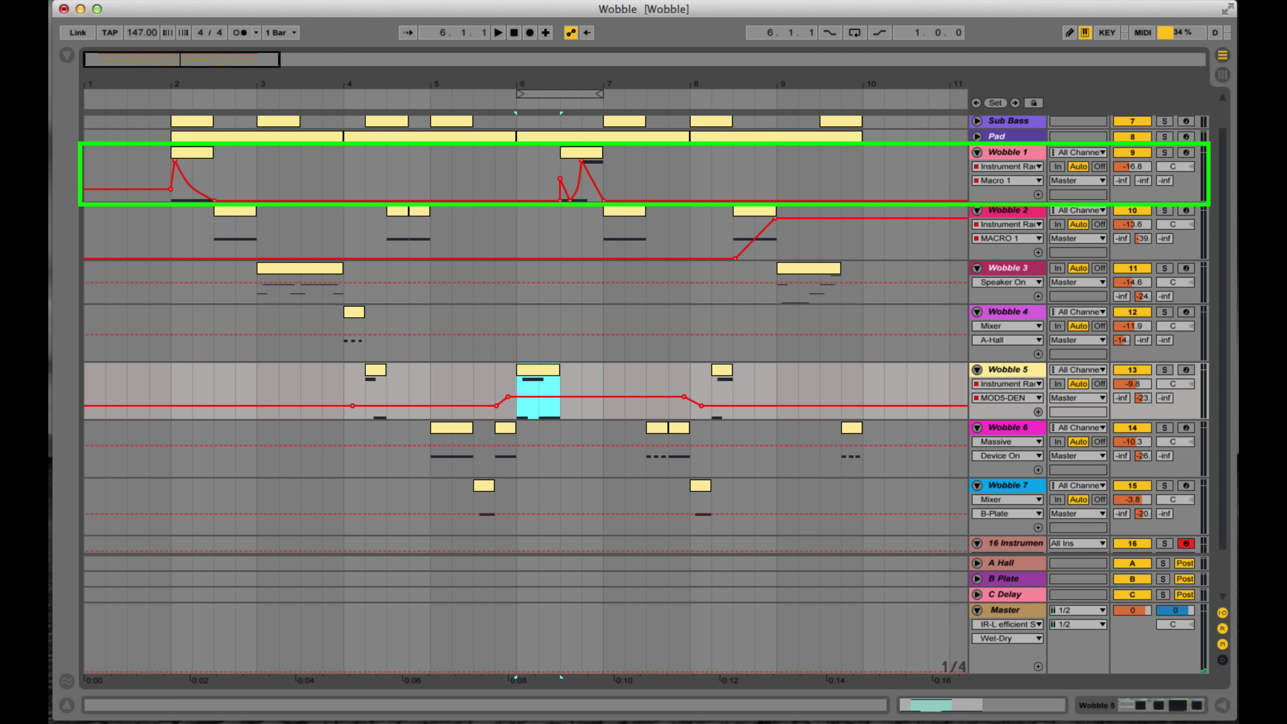
Listen to the two Wobble 1 clips in solo, stop playback and take the track out of solo
left_click(193, 152)
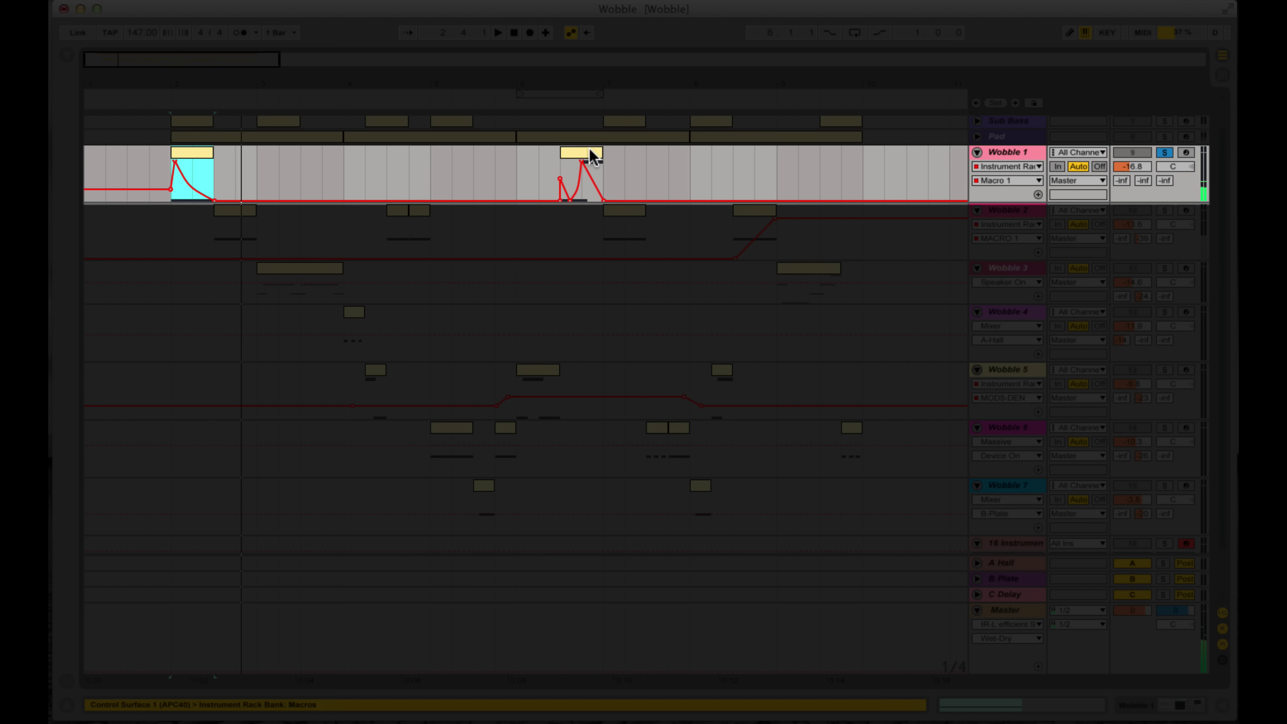
left_click(588, 154)
key("space")
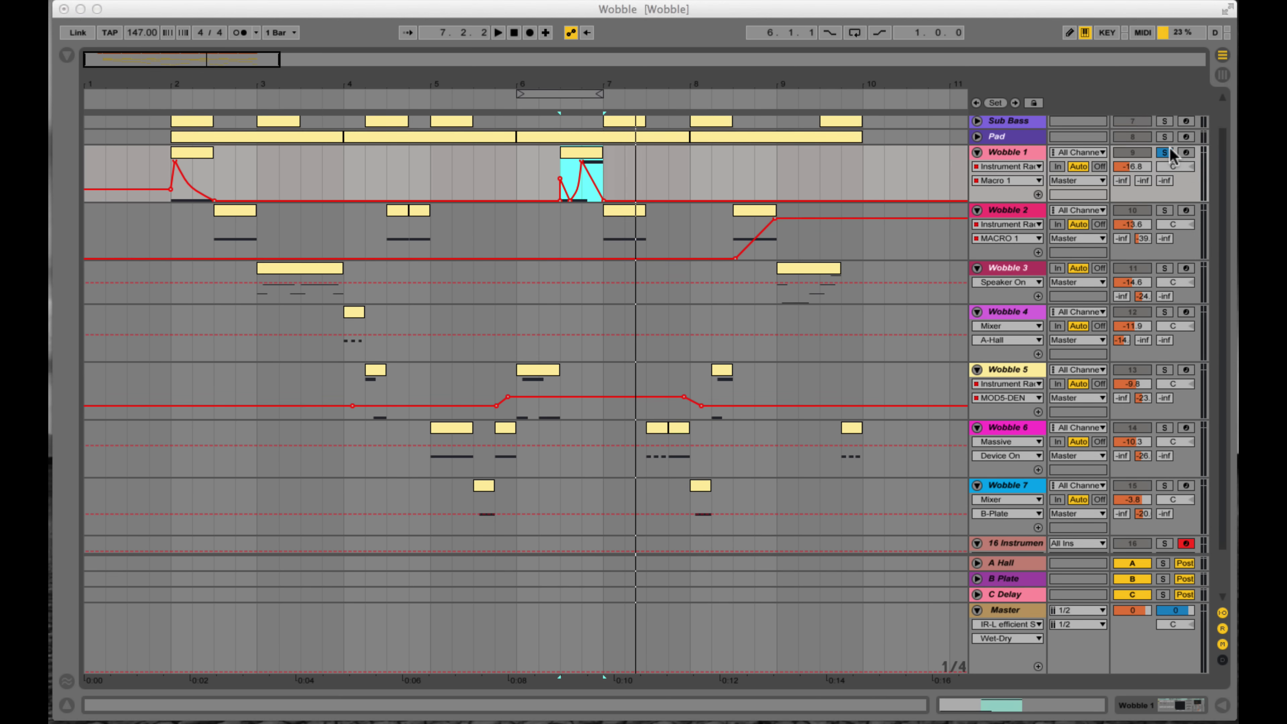
left_click(1166, 153)
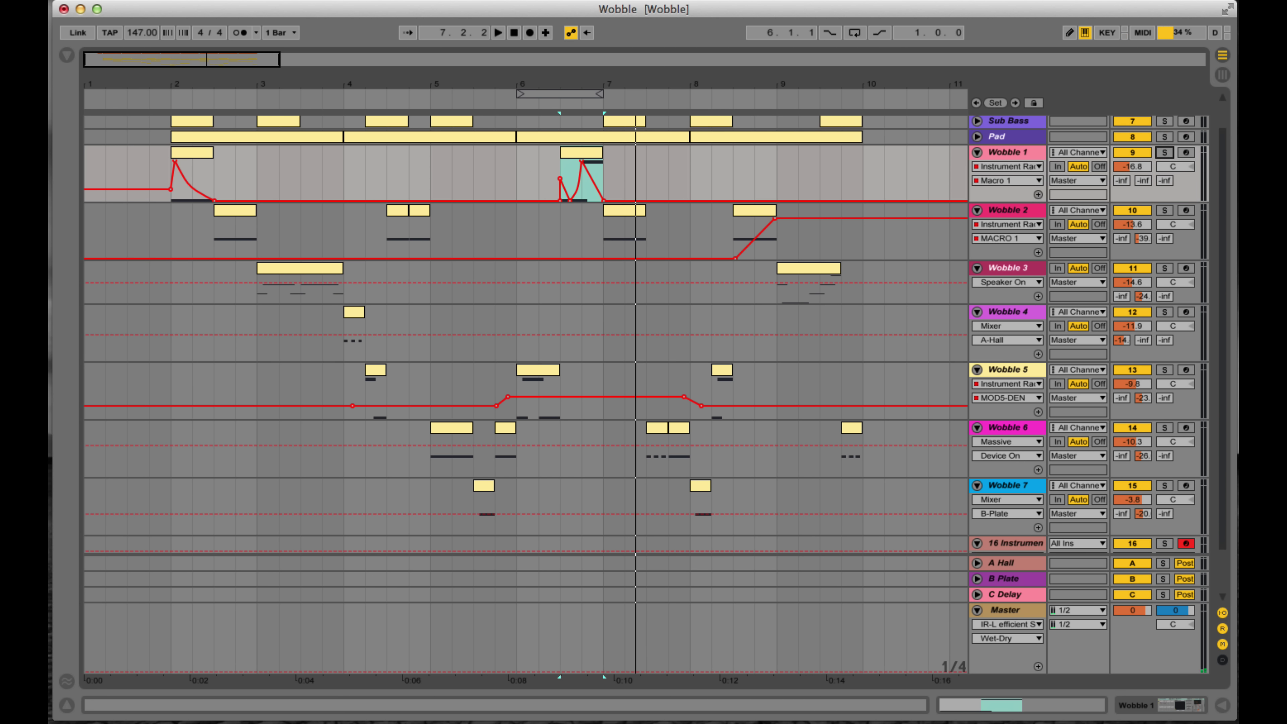
Show the device chain of track 16 and lower Macro 1 of its Instrument Rack to 0
double_click(1012, 542)
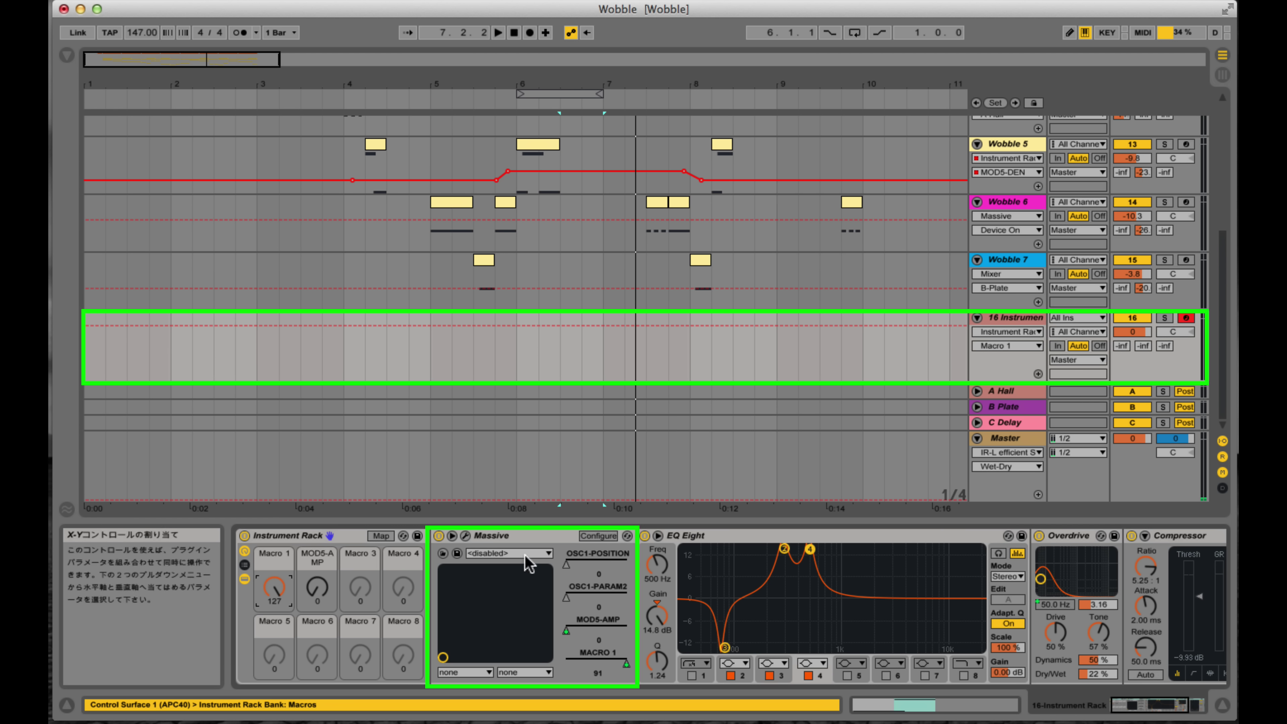
left_click(540, 536)
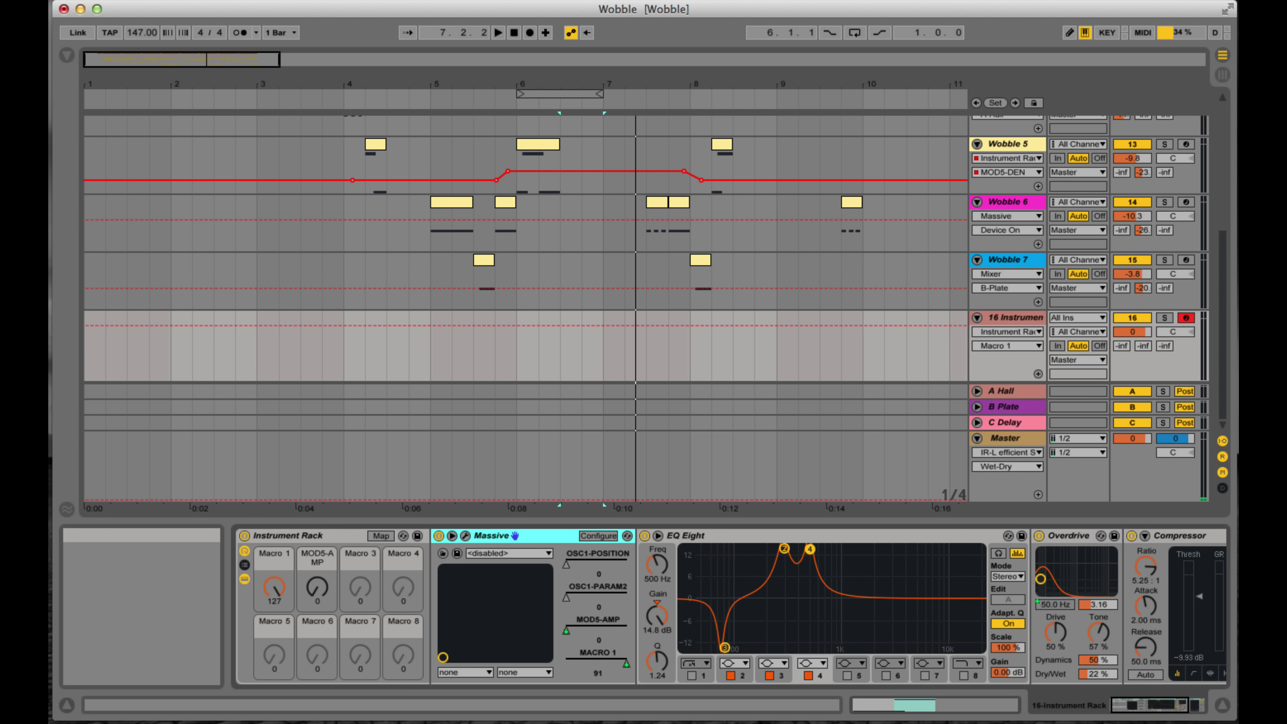
left_click(1057, 663)
left_click_drag(268, 588, 293, 667)
left_click_drag(100, 562, 100, 645)
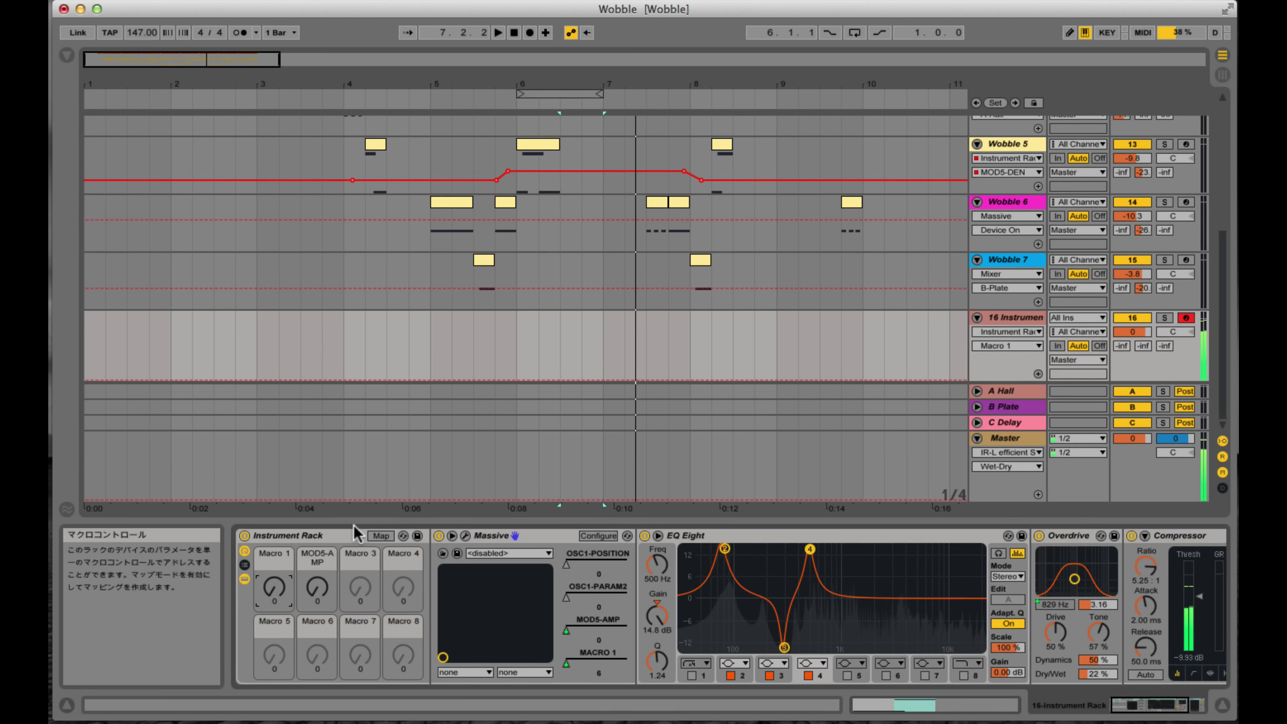
Switch off EQ Eight and Overdrive on track 16 and open the Massive plug-in editor
key("super+Tab")
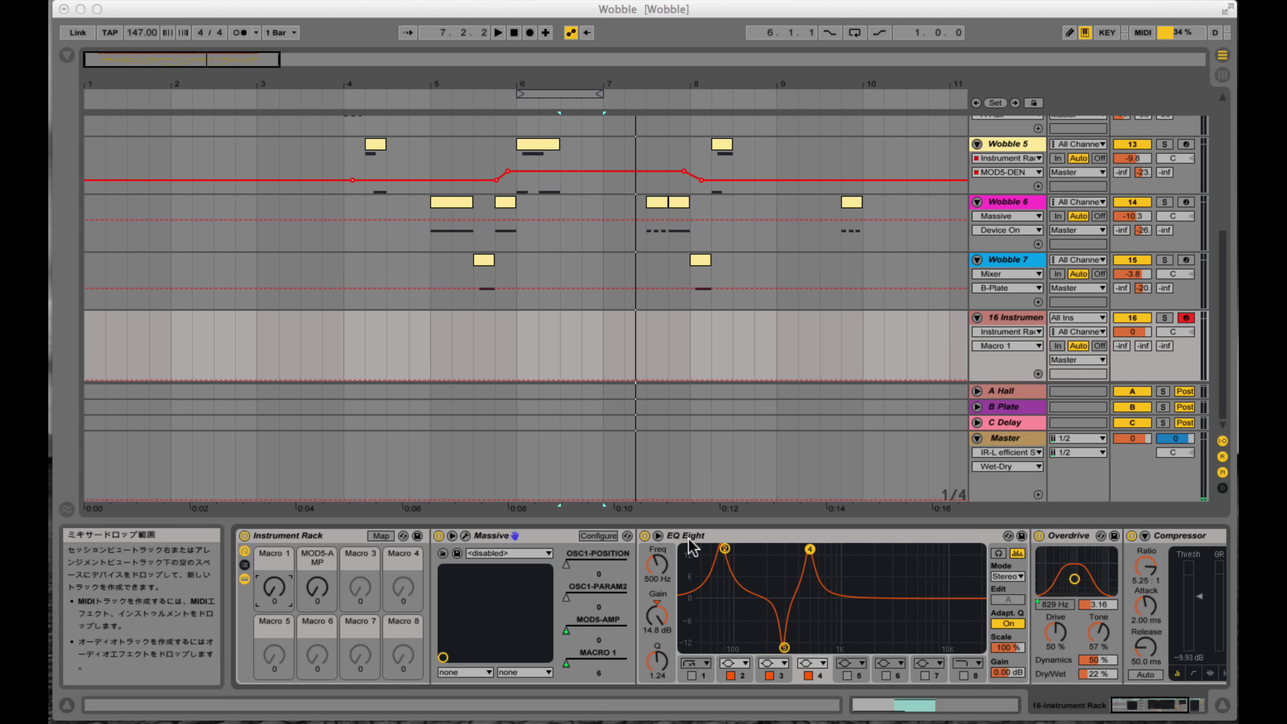
left_click(644, 536)
left_click(644, 537)
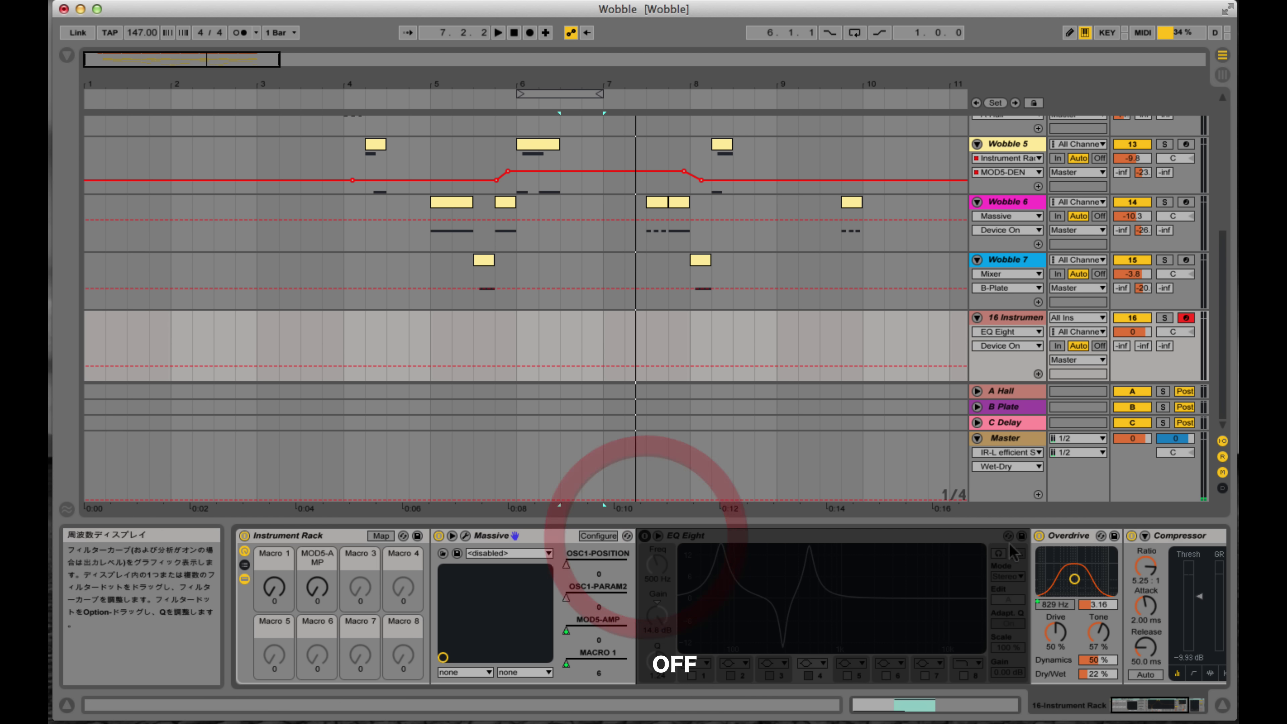
left_click(1039, 536)
left_click(465, 535)
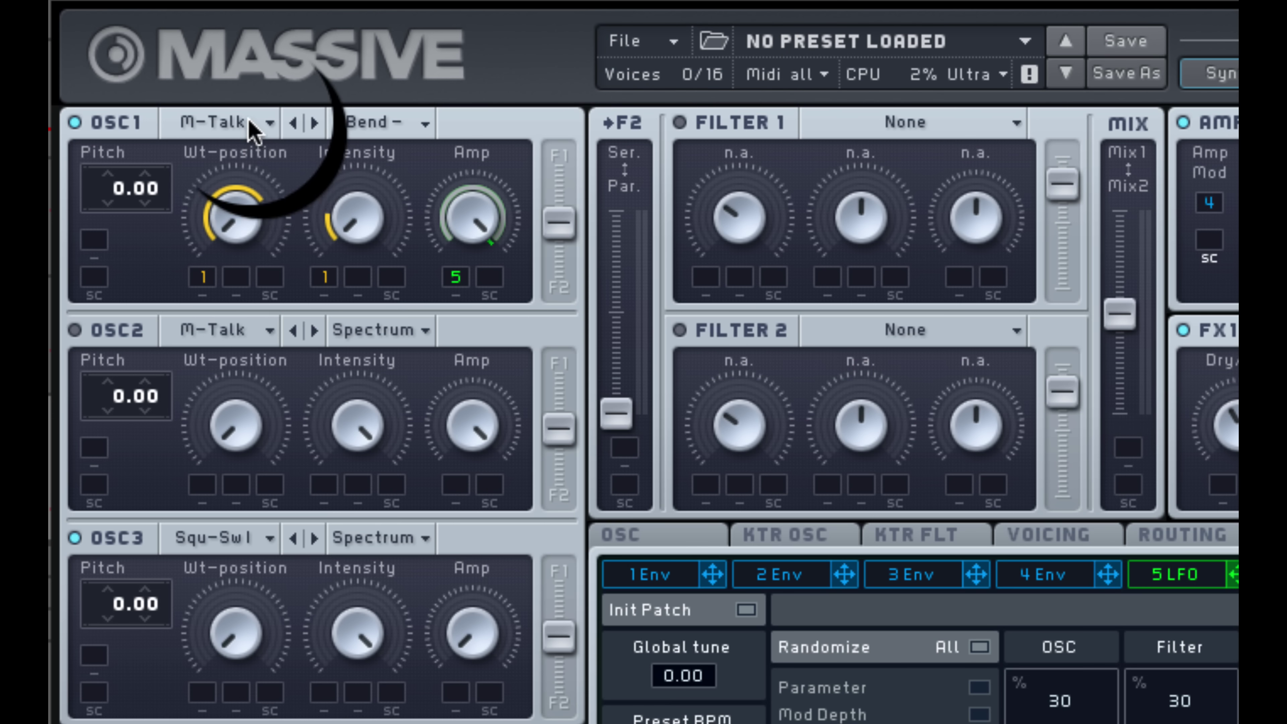
Set OSC1 in Massive to the Modern Talking wavetable with the Bend - mode
left_click(276, 91)
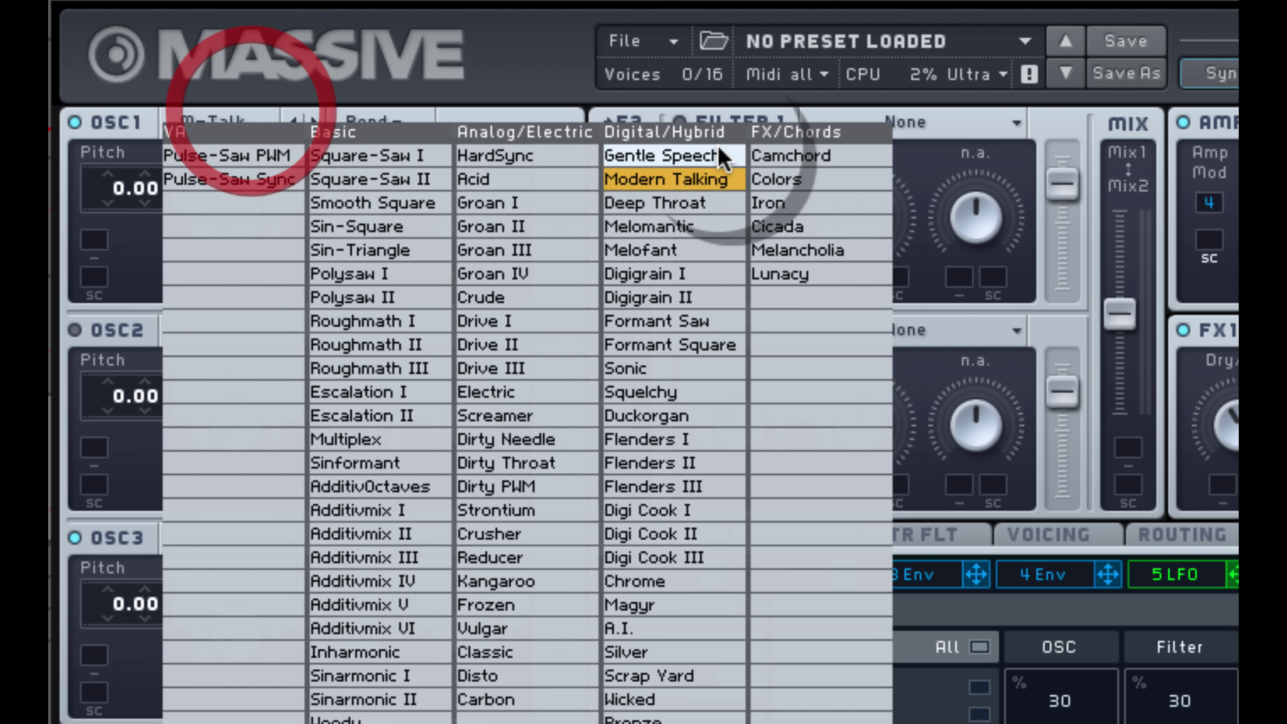
left_click(641, 180)
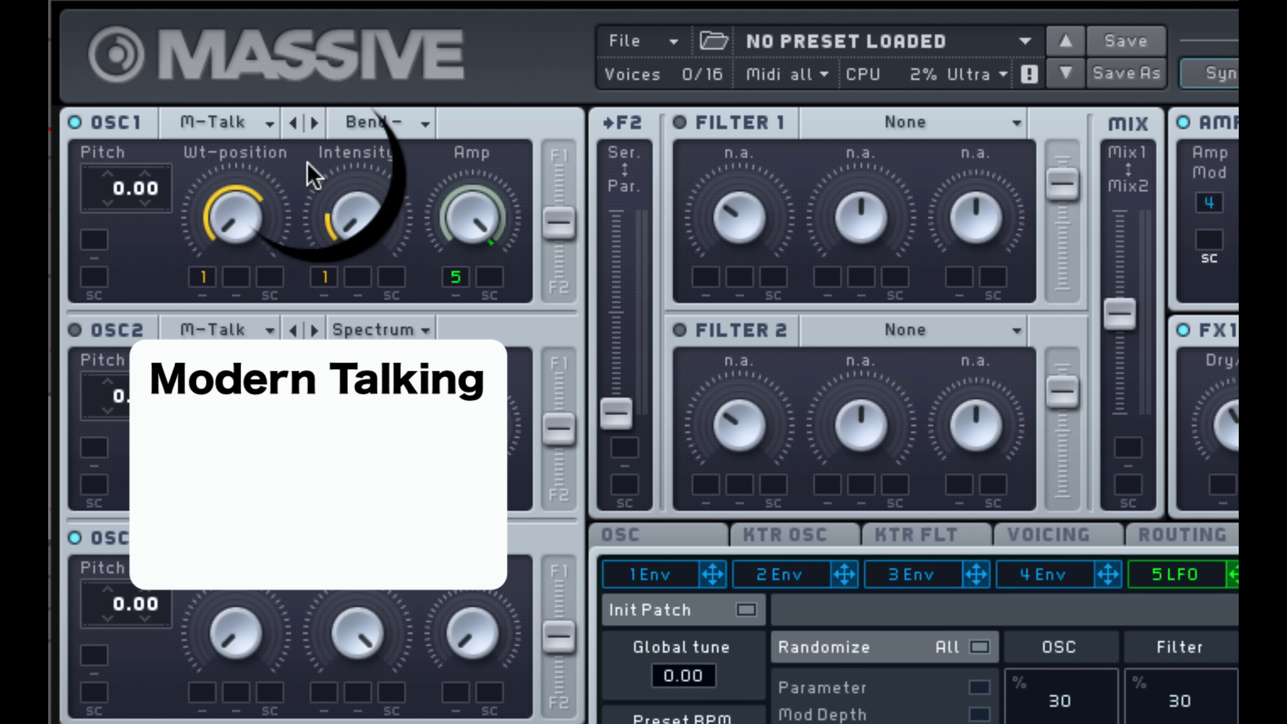
left_click(390, 134)
left_click(398, 162)
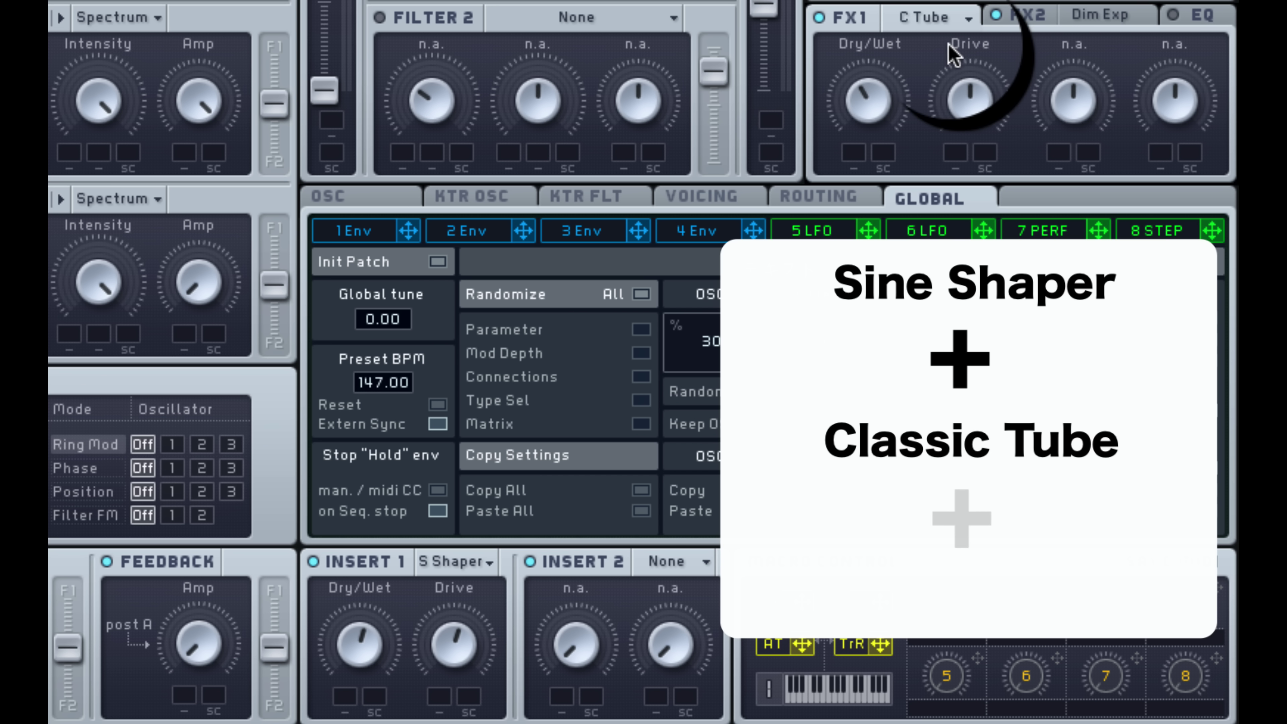
Display the FX2 Dim Exp settings, and set envelope 4 to minimum attack and maximum decay level
left_click(1096, 10)
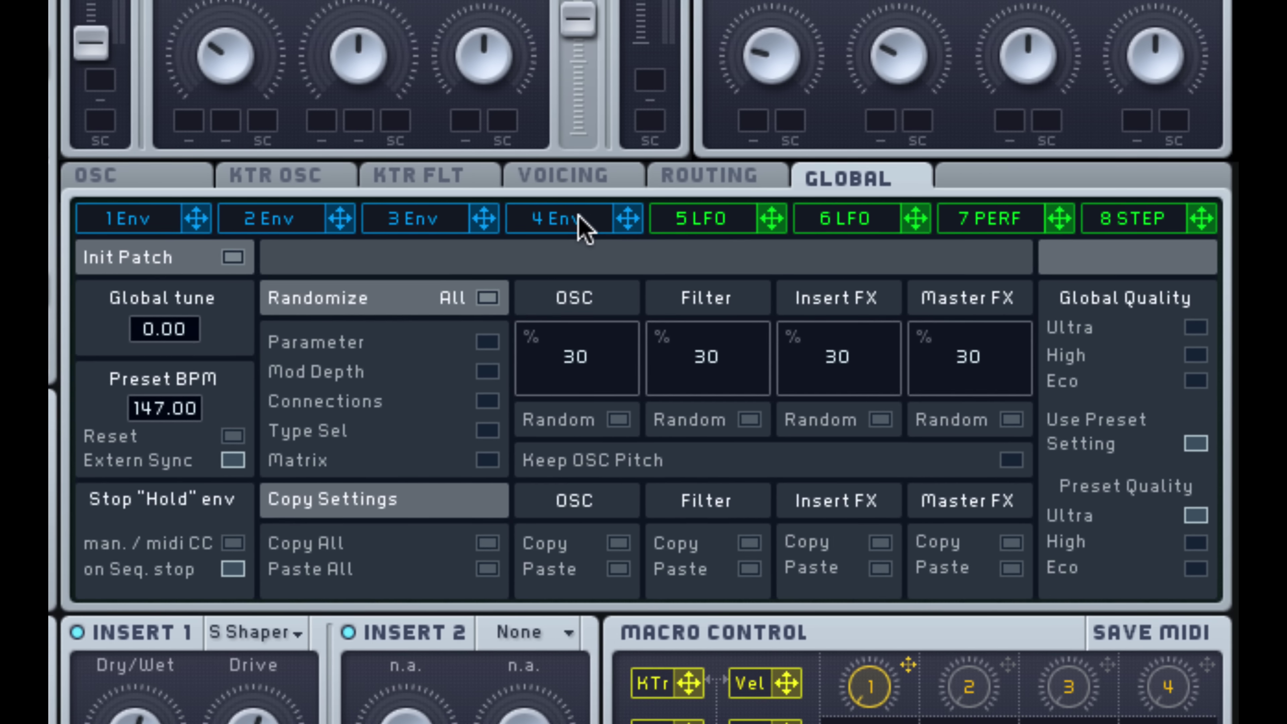
left_click(712, 232)
left_click_drag(260, 530, 285, 608)
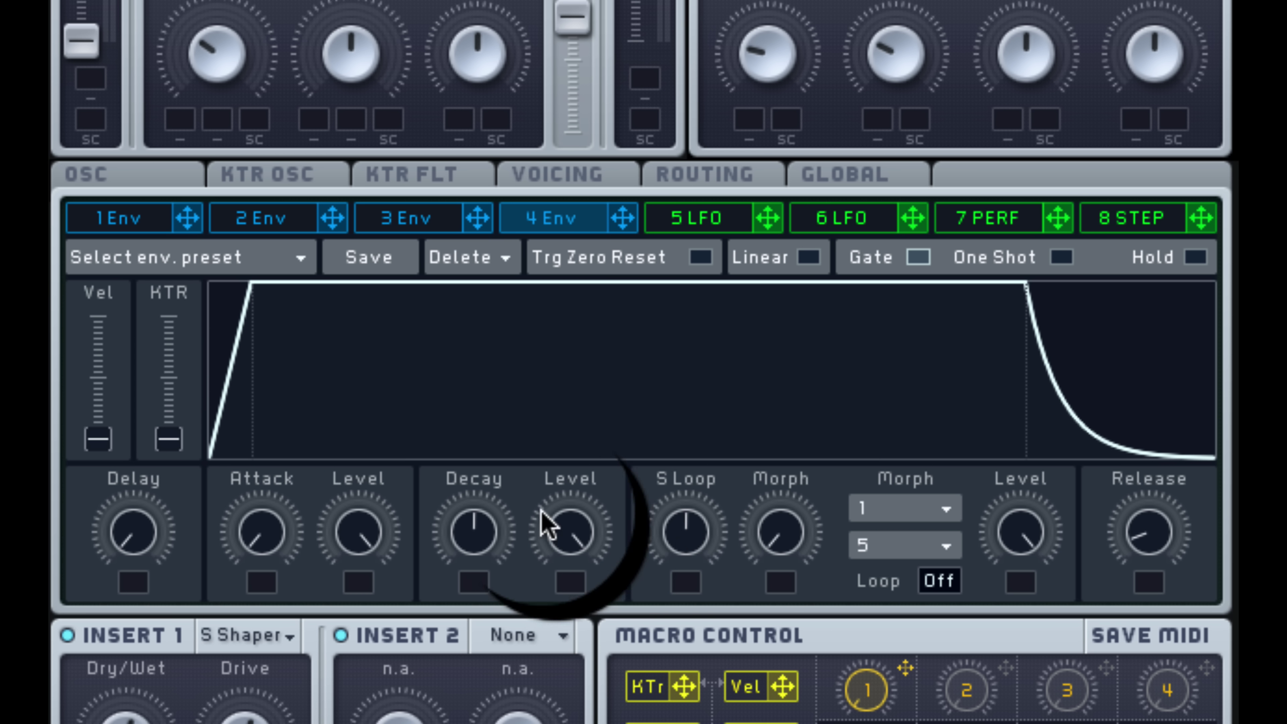
left_click(570, 530)
left_click_drag(570, 530, 626, 370)
Set the Unisono voice count to 6 in the voicing settings and display the oscillator phase settings
left_click(557, 175)
left_click(195, 355)
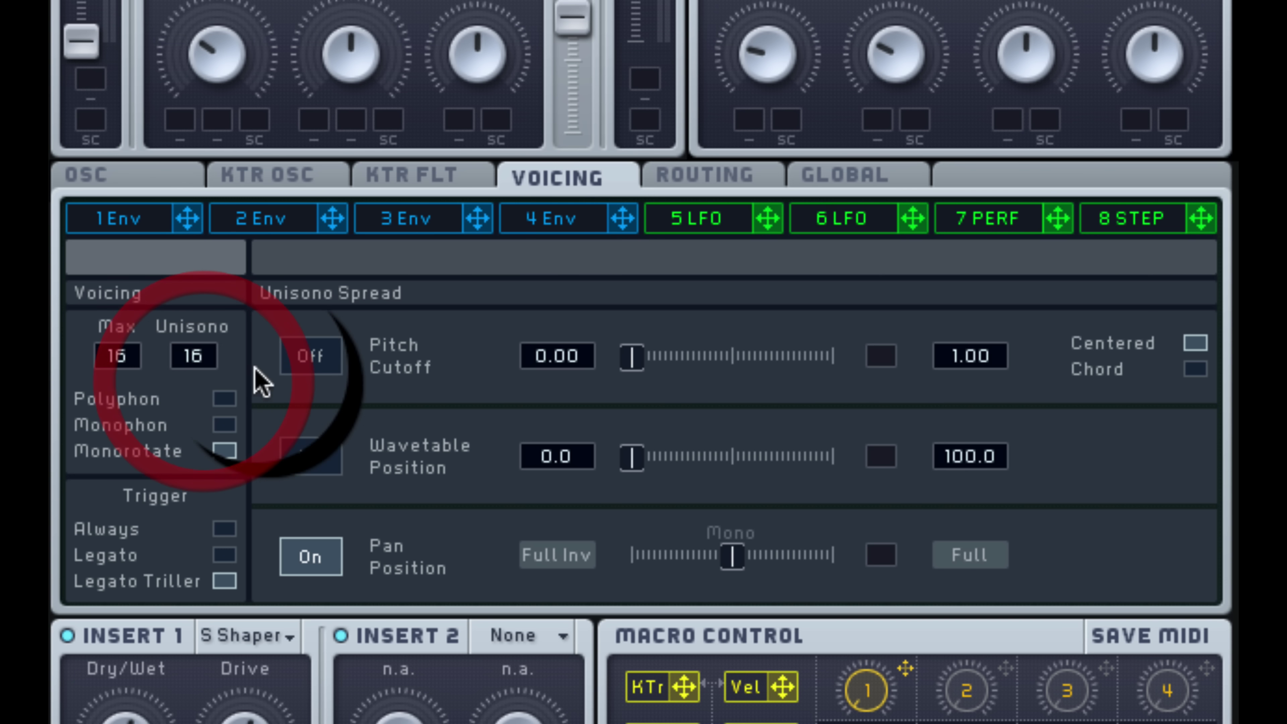
left_click_drag(204, 349, 215, 451)
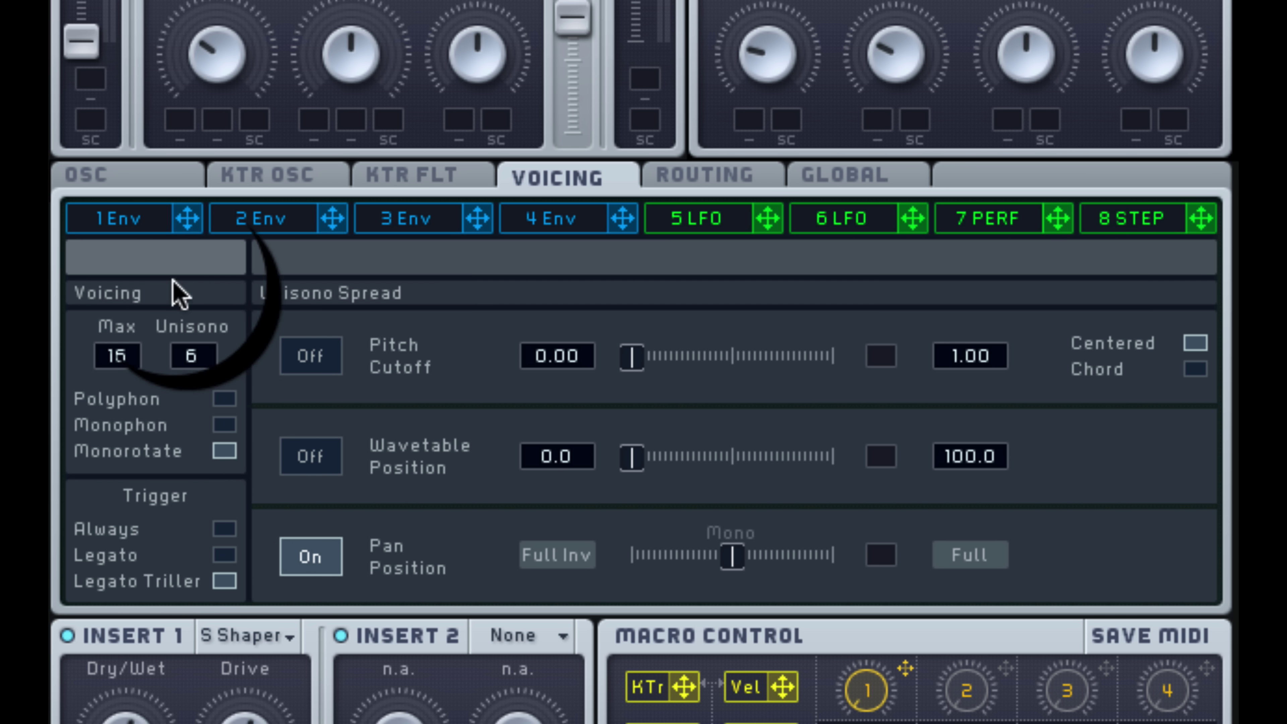
left_click(135, 174)
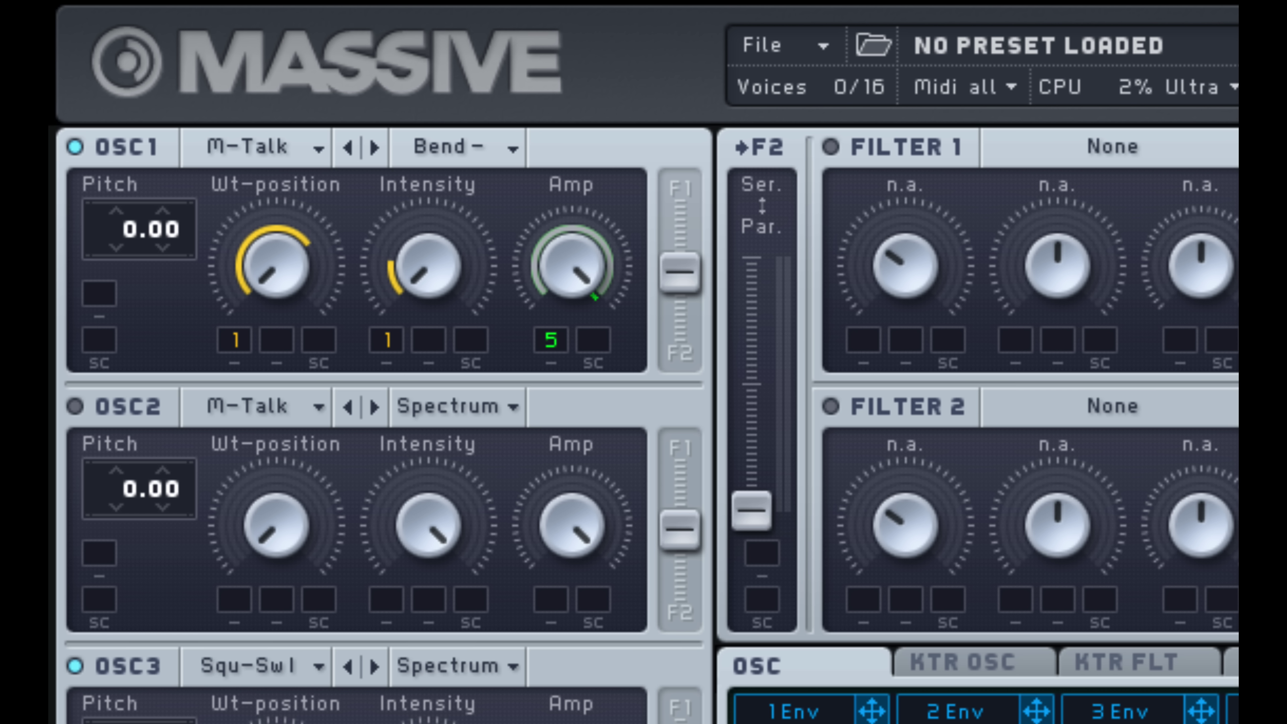
Sweep OSC1's Wt-position and Intensity up and back down to audition their effect on the sound
left_click_drag(278, 273, 277, 305)
left_click_drag(375, 305, 425, 253)
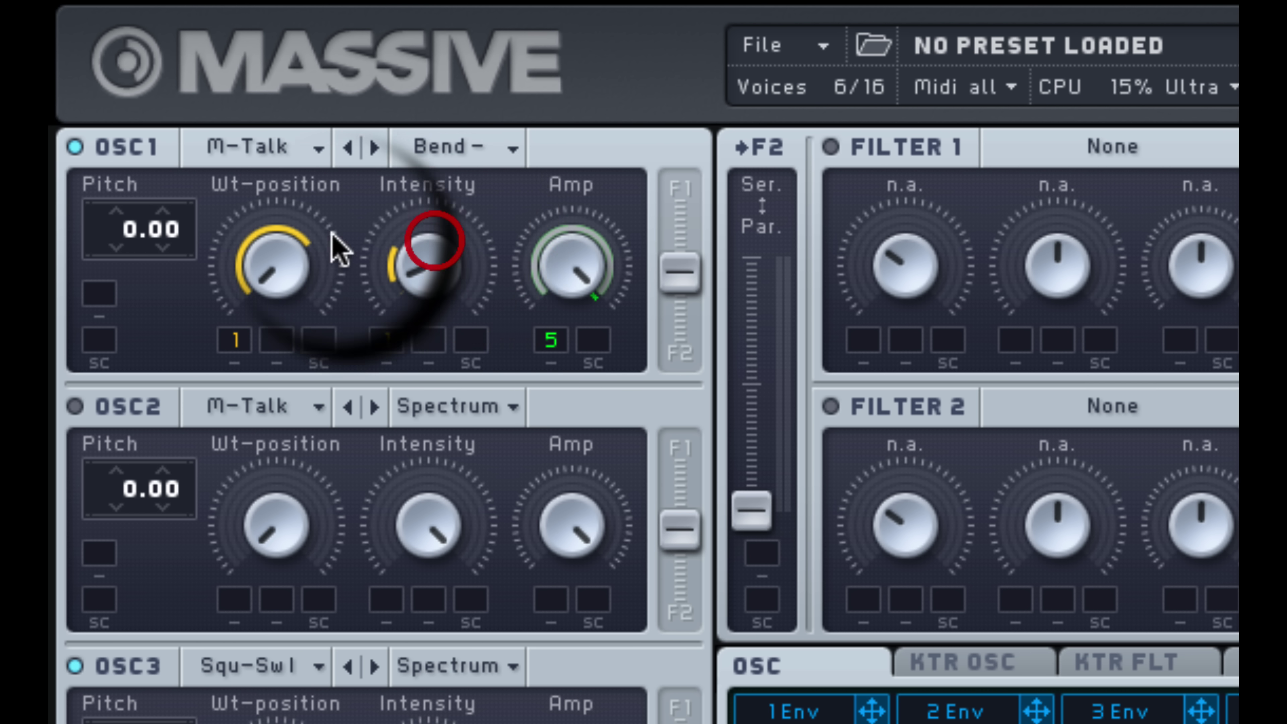
left_click_drag(339, 244, 343, 139)
left_click_drag(343, 140, 290, 352)
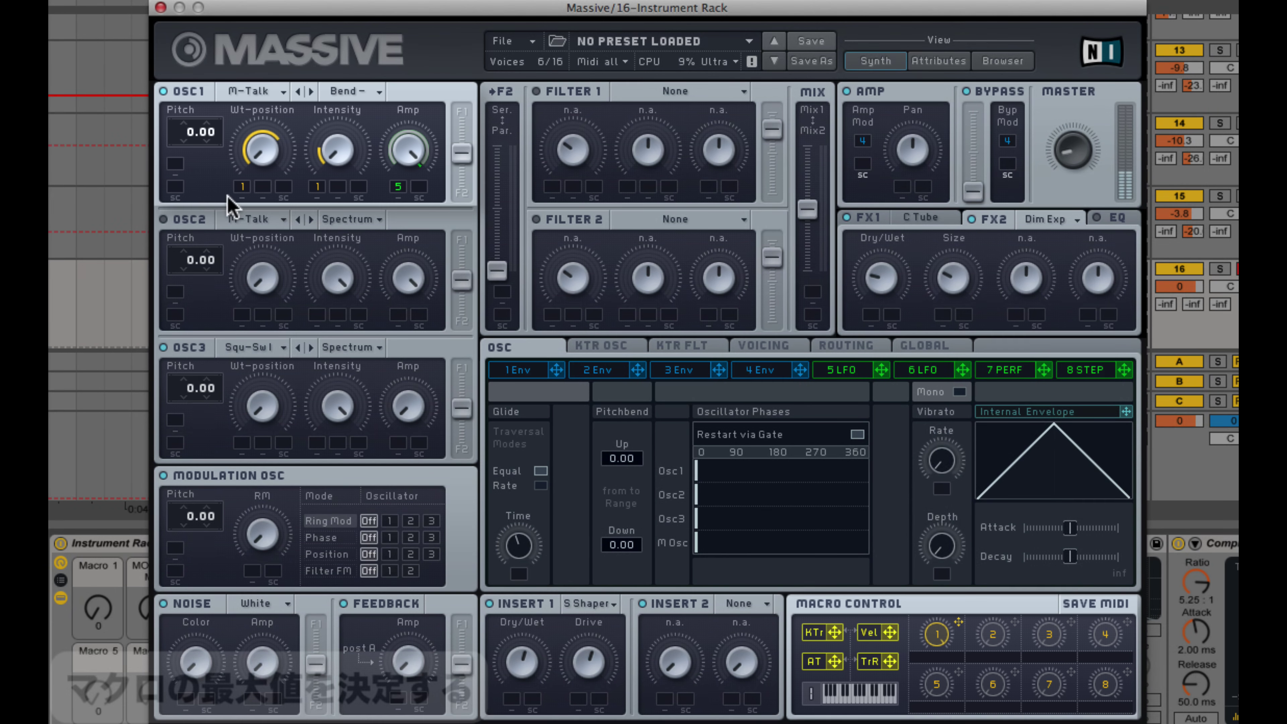
Adjust the Macro 1 modulation ranges on OSC1's Wt-position and Intensity, and try Massive's Macro 1 control
left_click_drag(242, 190, 242, 187)
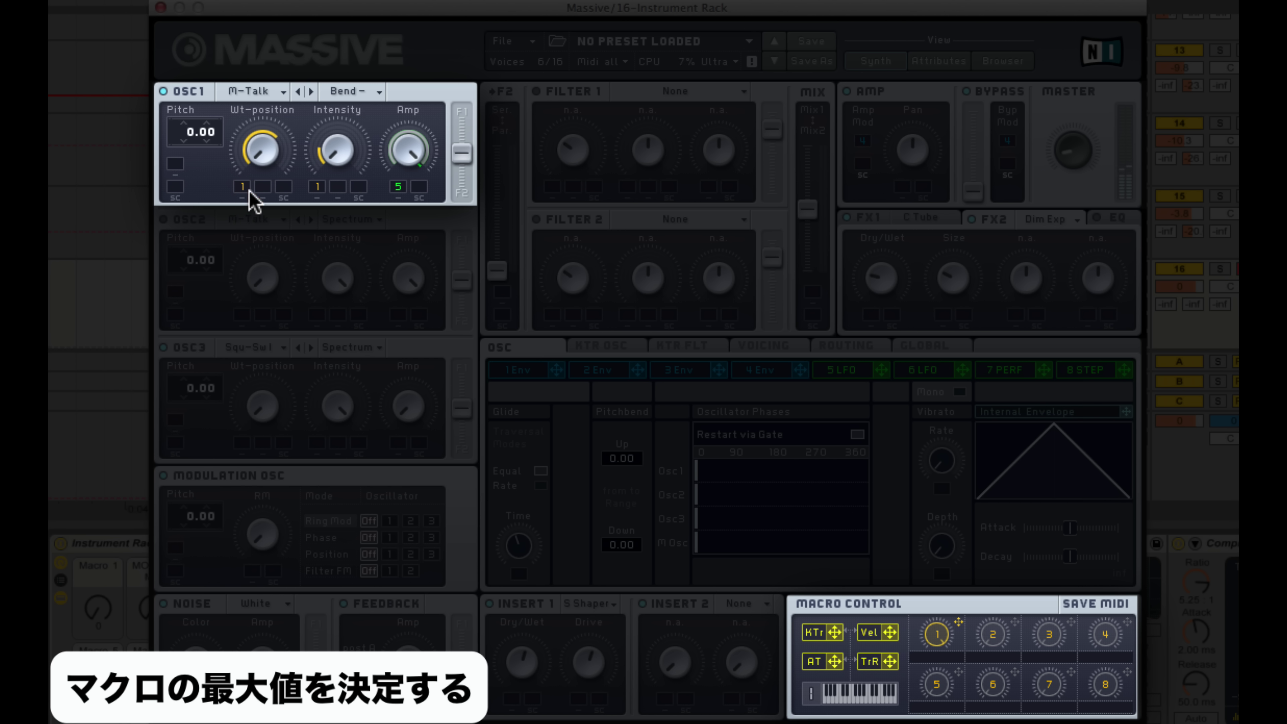
left_click_drag(317, 188, 315, 195)
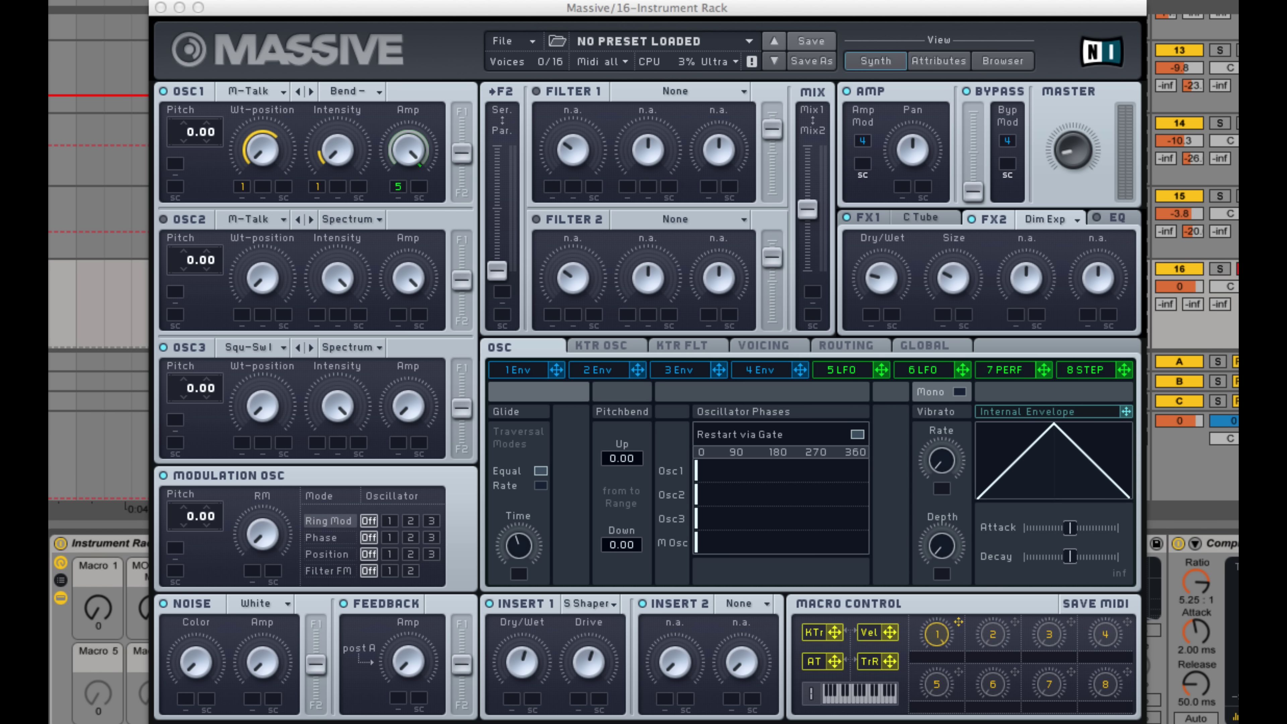
left_click_drag(934, 639, 944, 723)
Move the Massive window aside to reveal the Instrument Rack and try its Macro 1 knob
left_click_drag(388, 15, 521, 6)
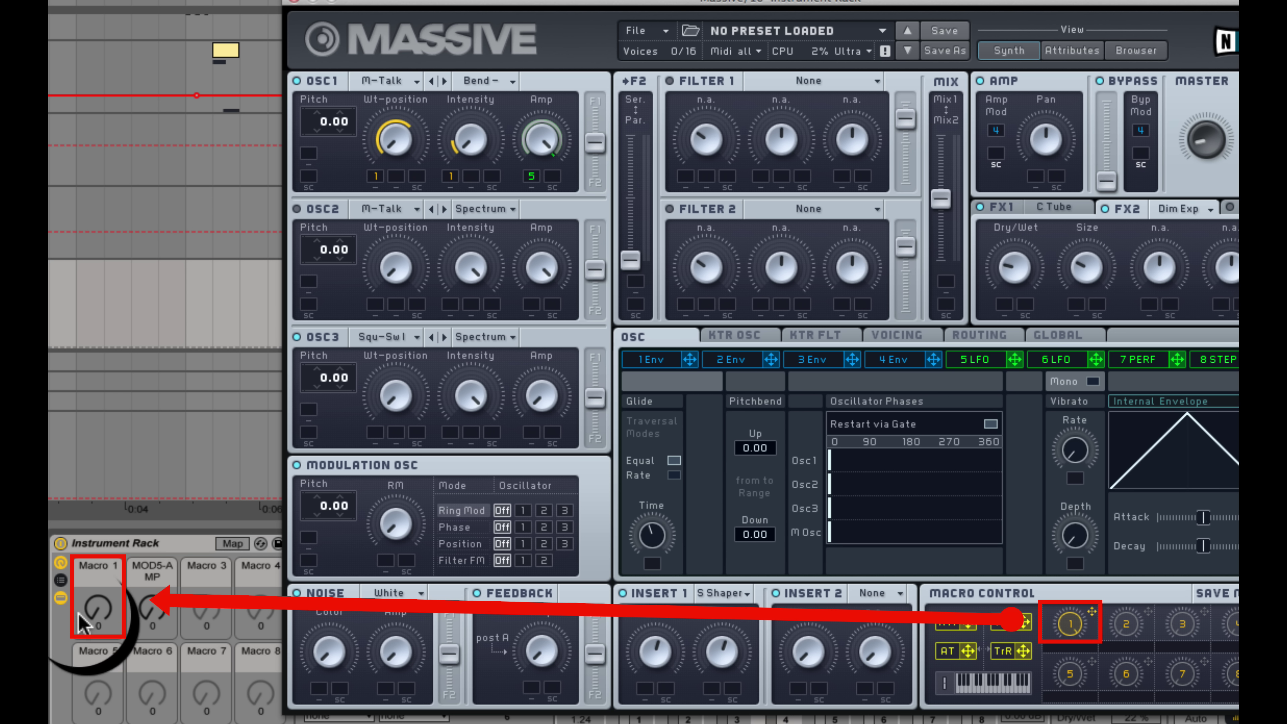
left_click(96, 600)
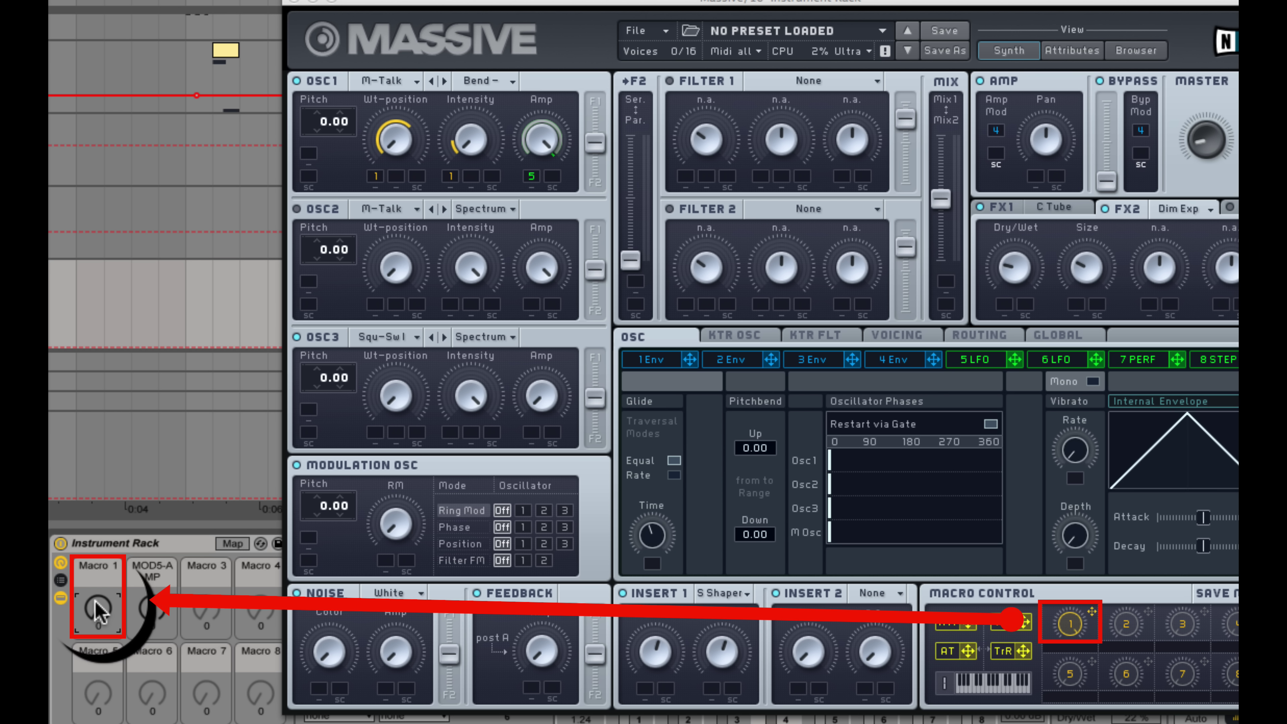
left_click_drag(98, 608, 98, 588)
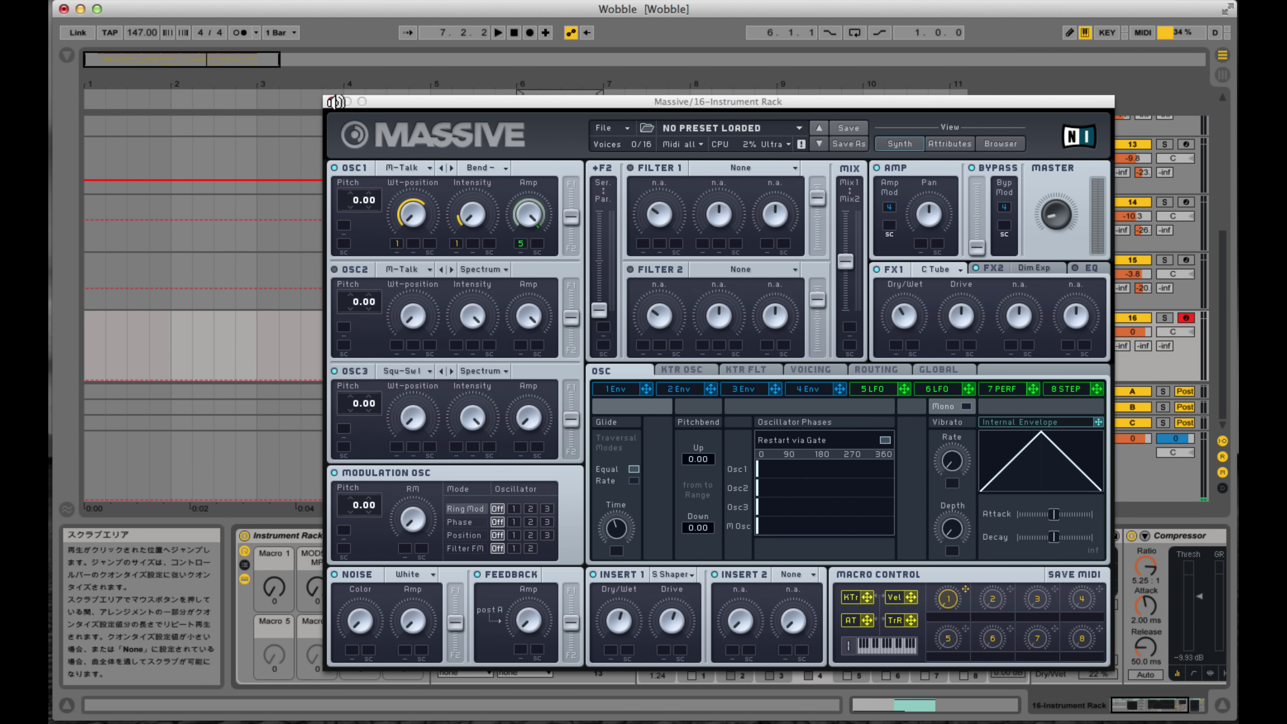
Close the Massive editor and switch EQ Eight on track 16 back on
left_click(335, 102)
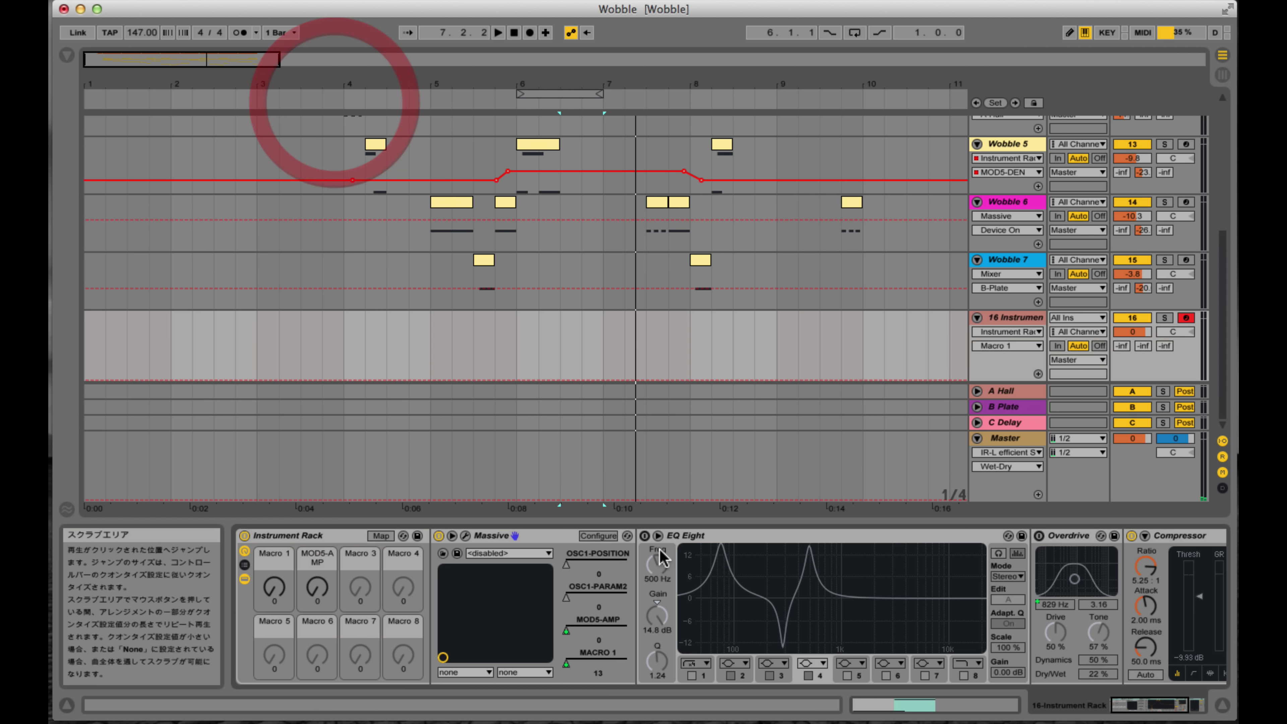
left_click(645, 536)
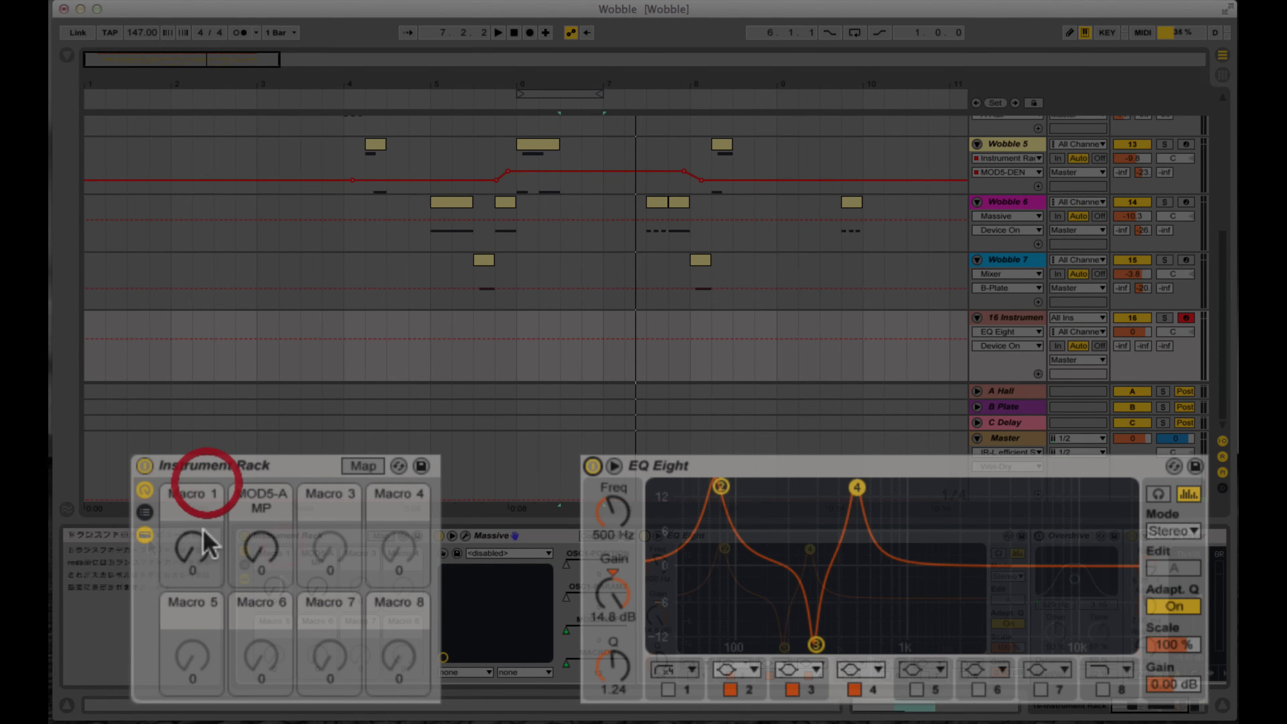
Try the rack's Macro 1 knob and switch off filters 3 and 4 in EQ Eight to leave only filter 2
left_click_drag(277, 583, 277, 507)
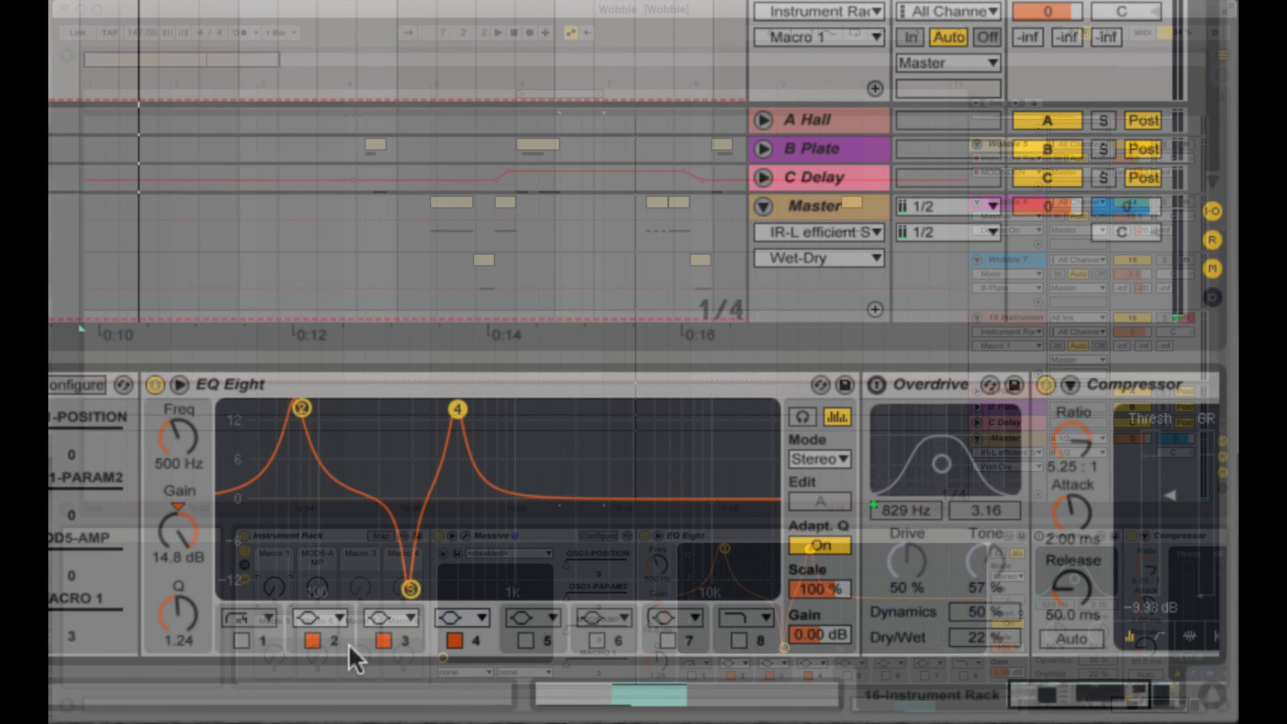
left_click(769, 676)
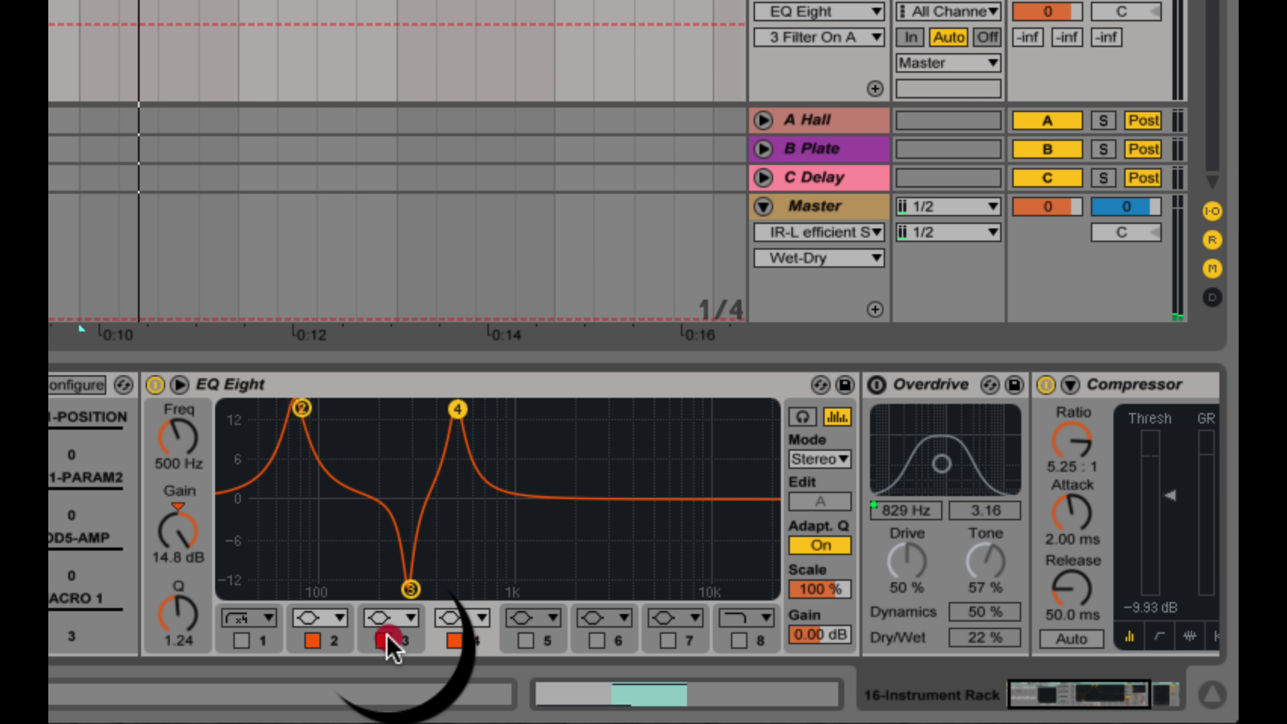
left_click(455, 641)
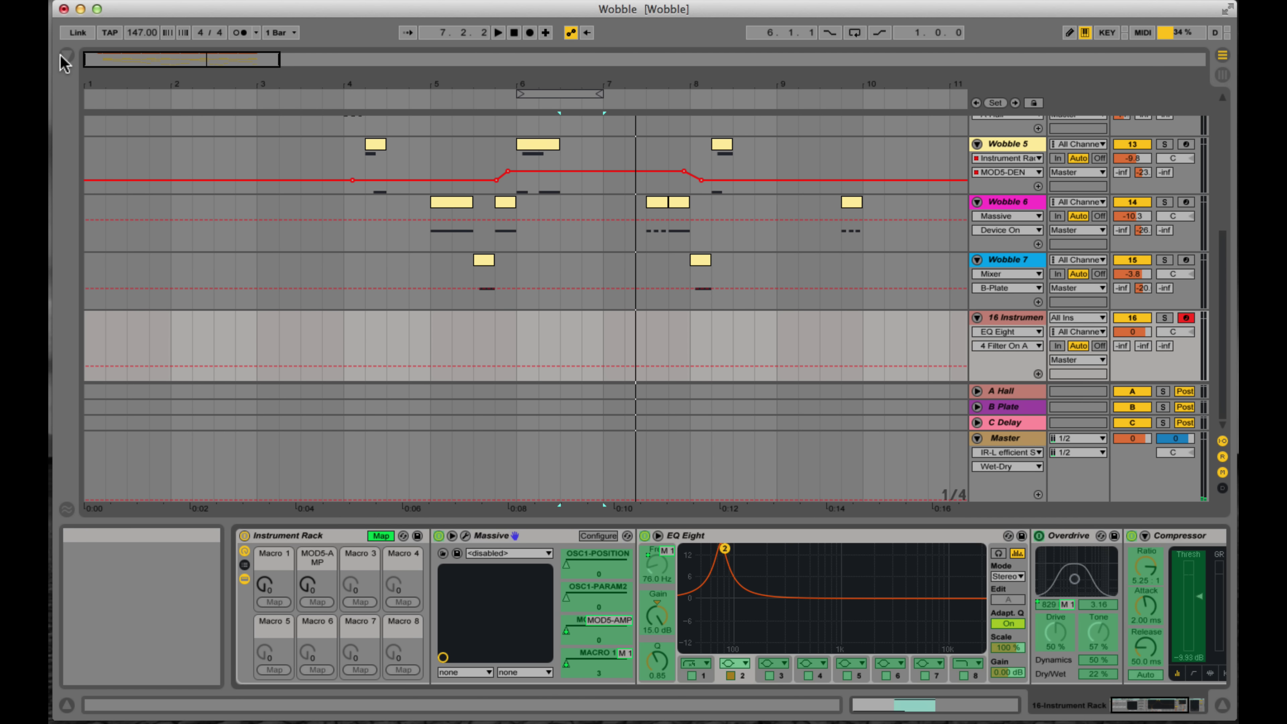
Show the browser and sweep Macro 1 up to 127 and back to 0 to audition EQ Eight's filter 2
left_click(60, 57)
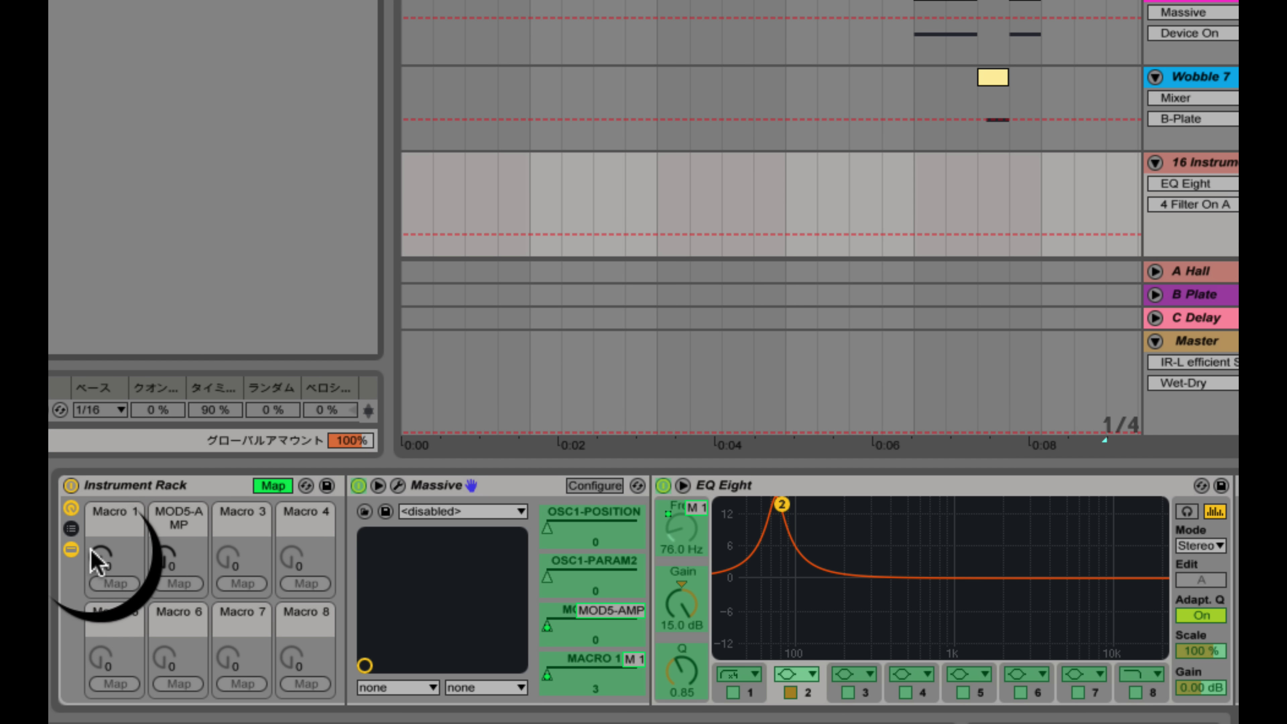
left_click_drag(98, 562, 99, 507)
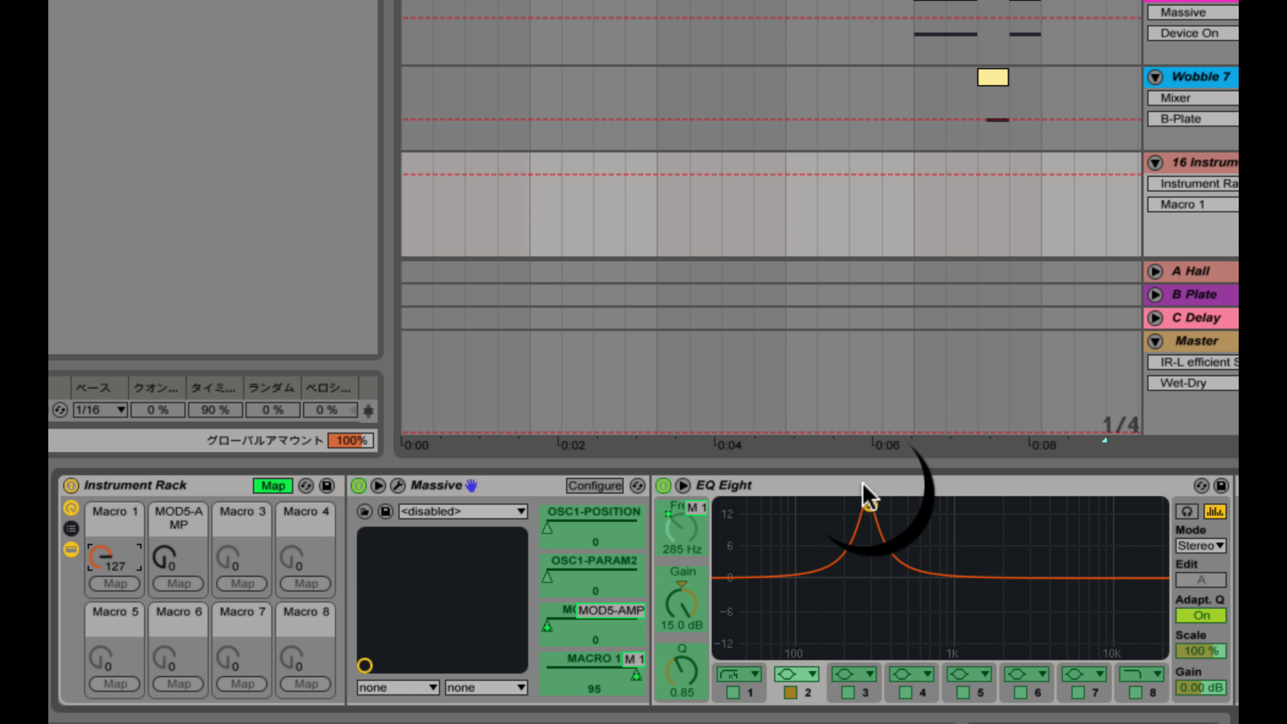
mouse_move(104, 555)
left_mouse_down()
mouse_move(105, 588)
mouse_move(114, 567)
left_mouse_up()
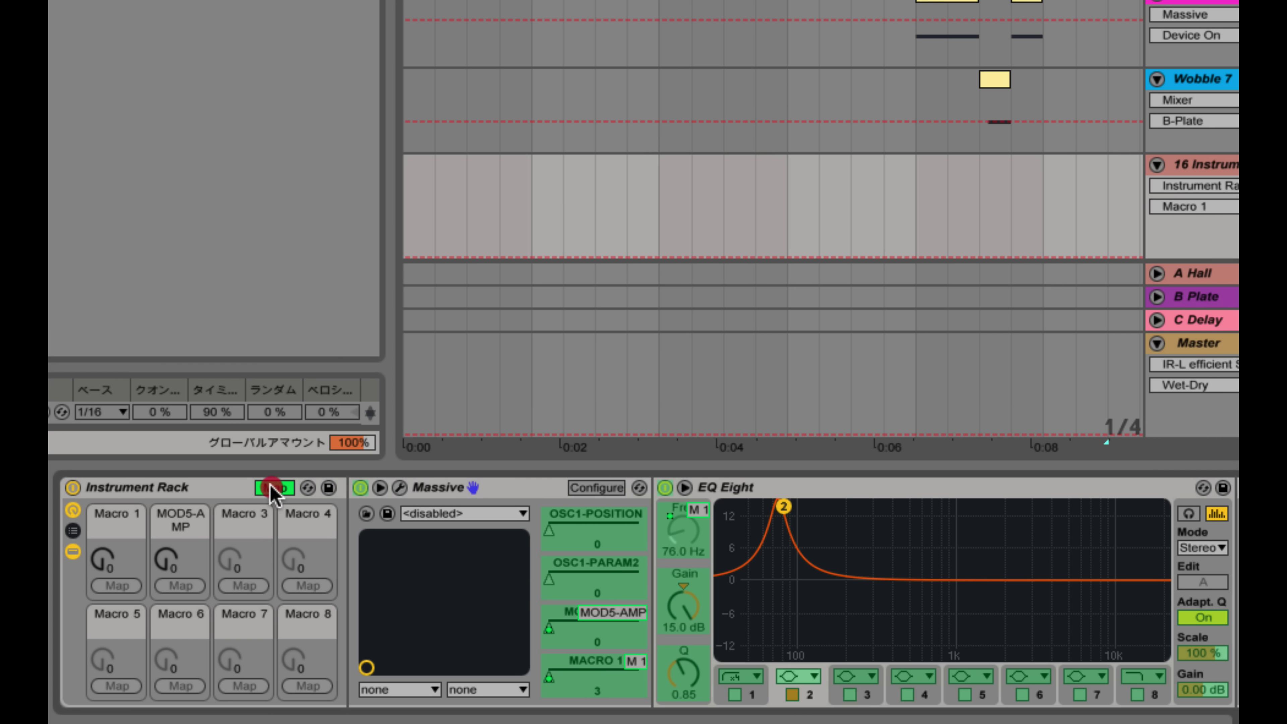
Isolate EQ Eight's filter 3 by switching filter 2 off, and sweep Macro 1 to 127 with the macro mappings shown
left_click(272, 487)
left_click(849, 695)
left_click(792, 695)
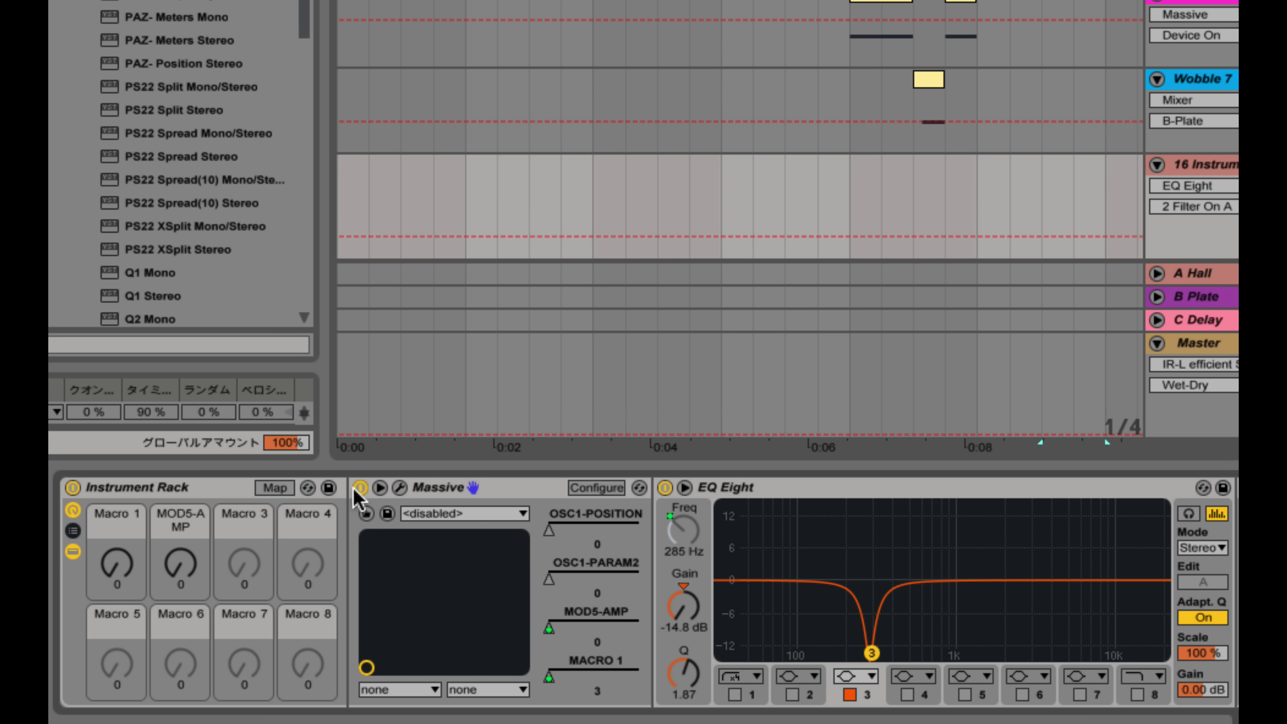
left_click(267, 483)
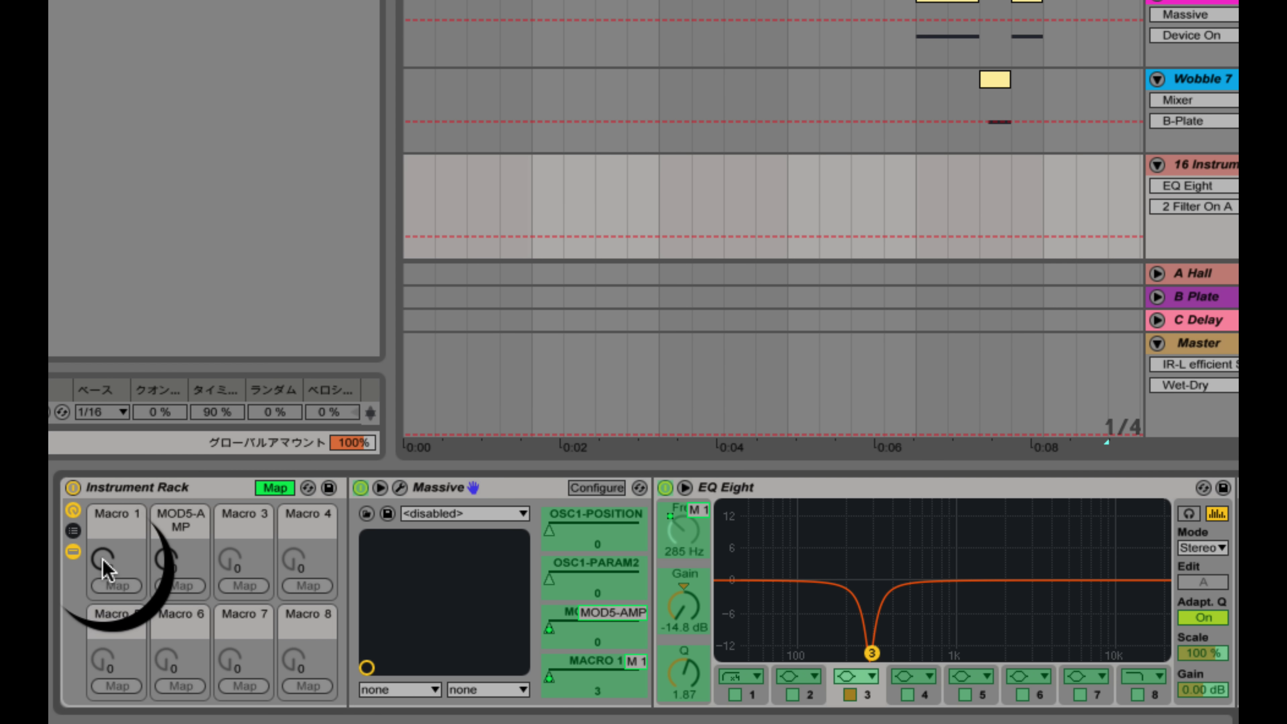
mouse_move(103, 560)
left_mouse_down()
mouse_move(109, 544)
mouse_move(109, 565)
left_mouse_up()
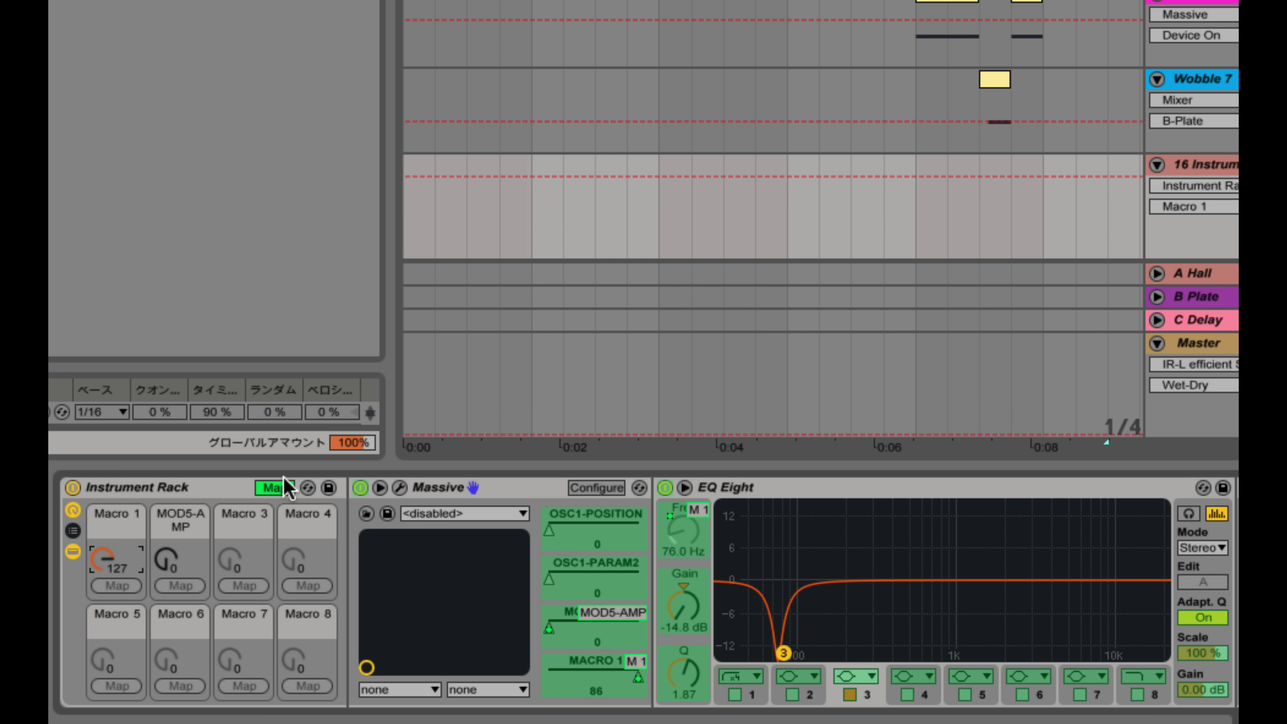
Leave macro mapping, switch EQ Eight's filters 2 and 4 back on, and return Macro 1 to 0
left_click(282, 486)
left_click(792, 696)
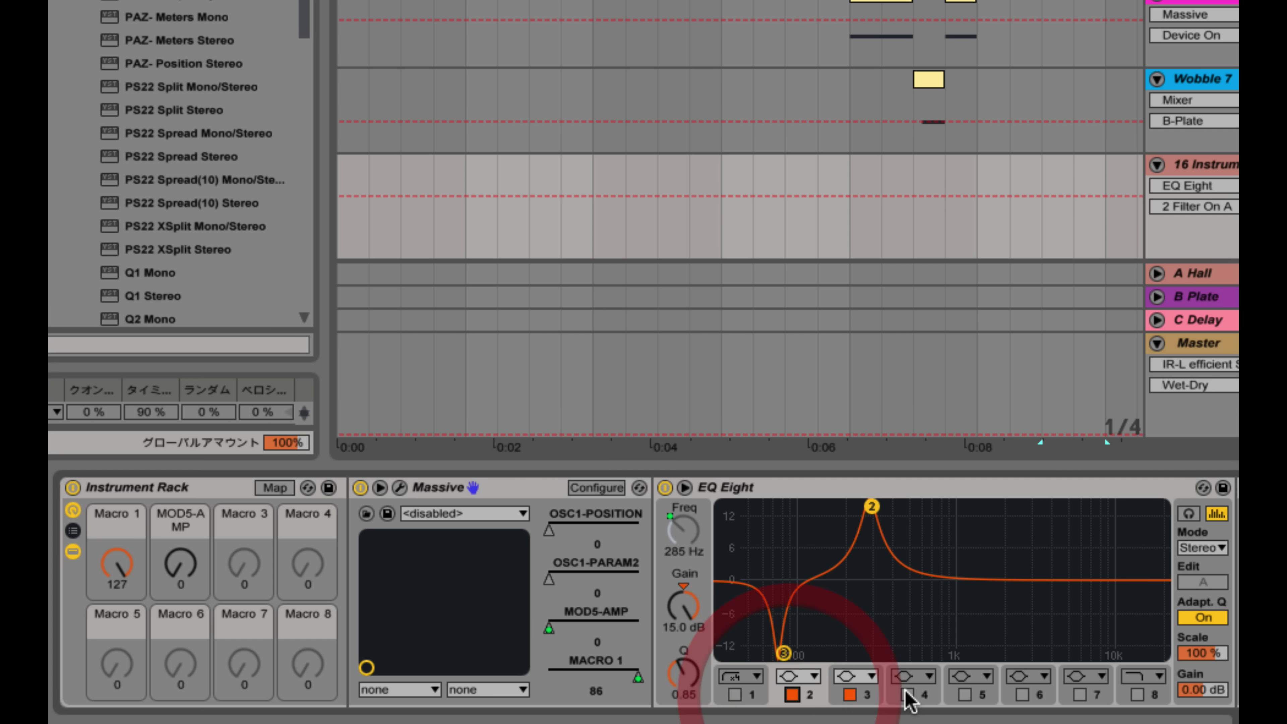
left_click(907, 695)
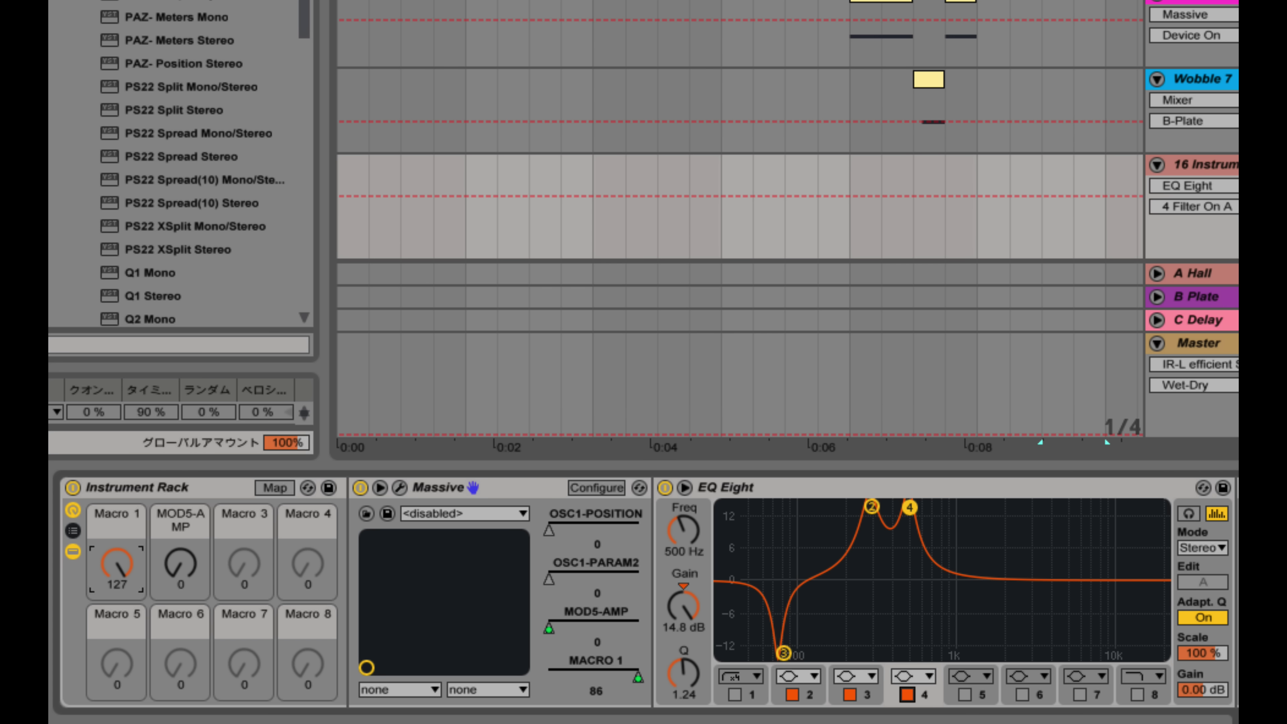
left_click_drag(117, 564, 117, 679)
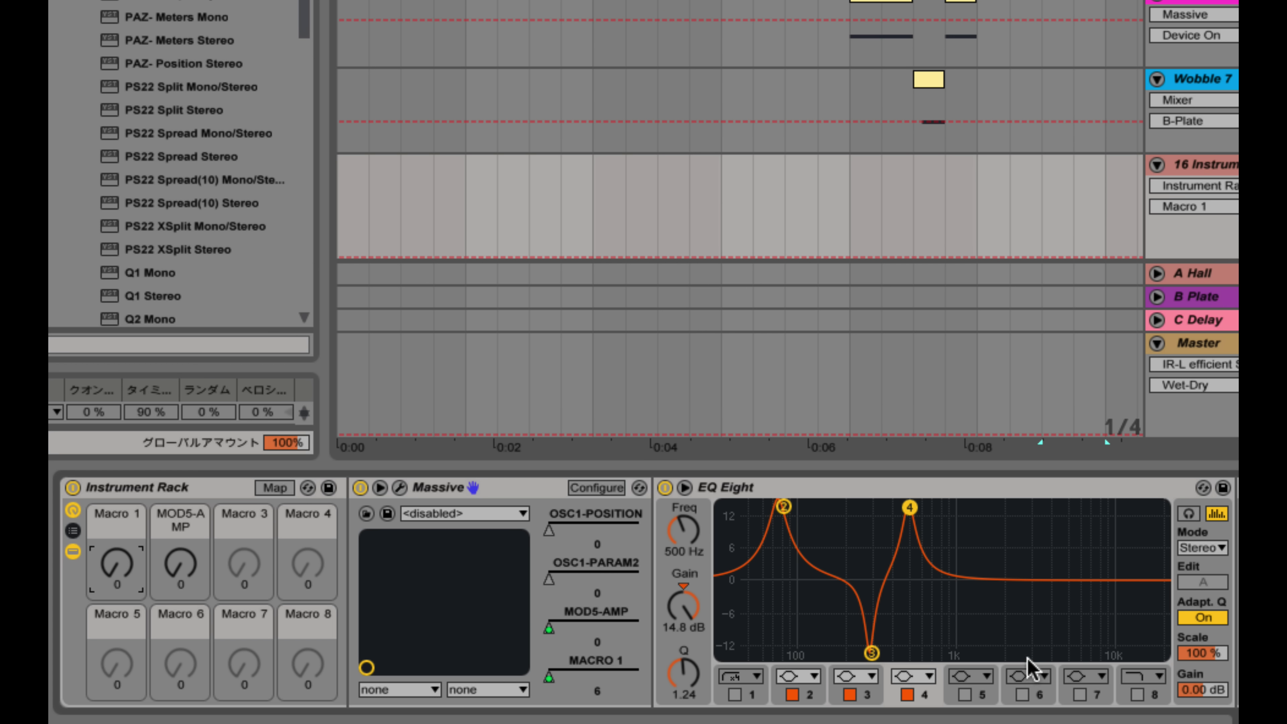
Adjust EQ Eight's filter 4 to about 491 Hz with 15 dB of gain
left_click(683, 530)
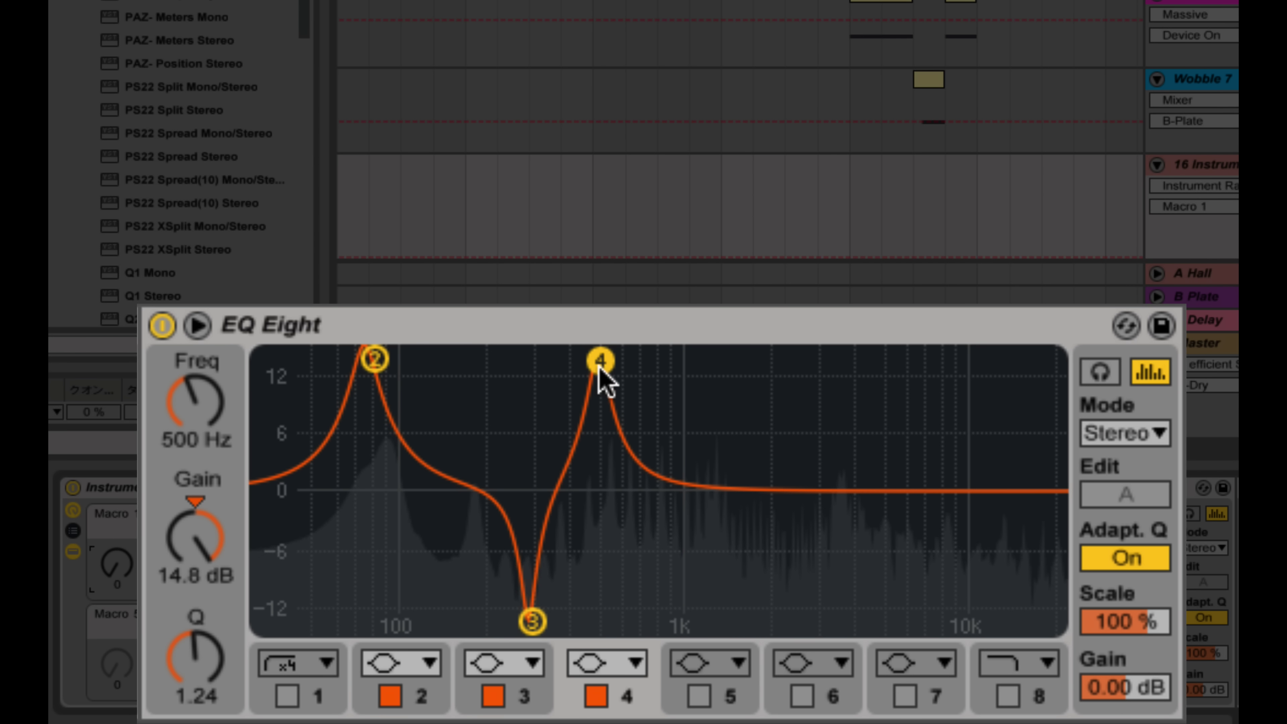
mouse_move(909, 507)
left_mouse_down()
mouse_move(949, 506)
mouse_move(897, 506)
mouse_move(910, 506)
left_mouse_up()
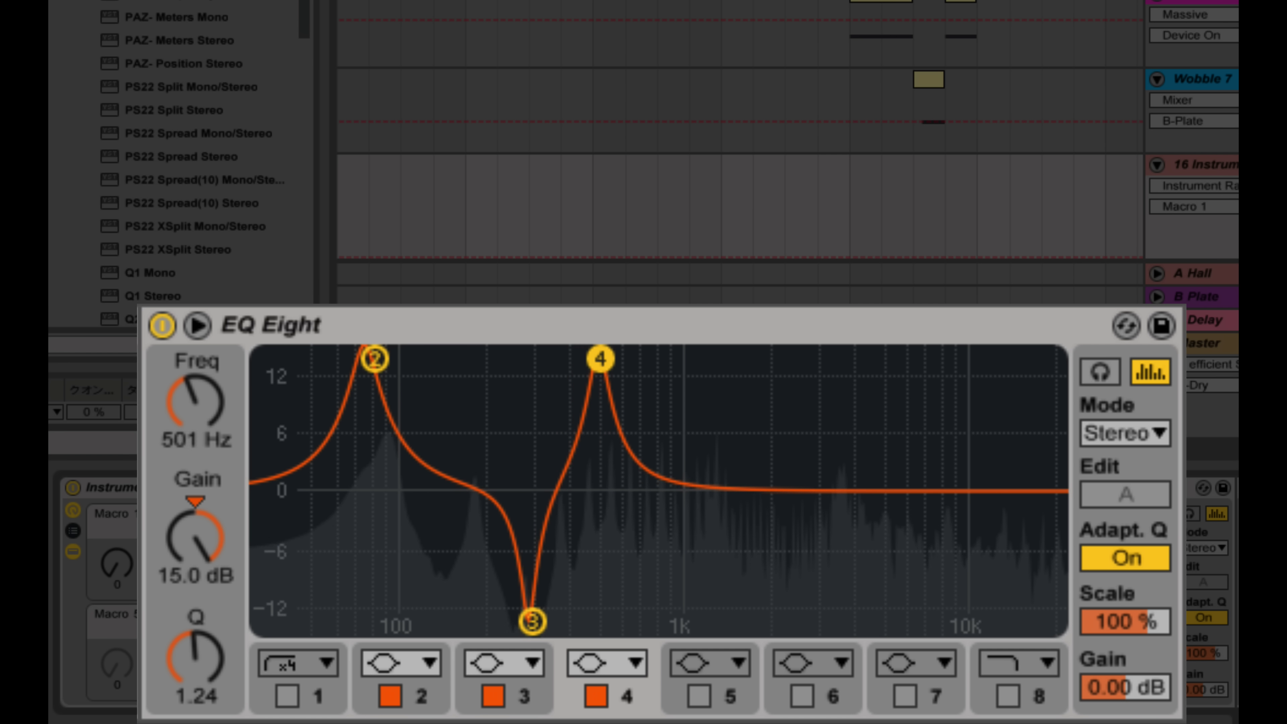
mouse_move(598, 359)
left_mouse_down()
mouse_move(609, 359)
mouse_move(598, 359)
left_mouse_up()
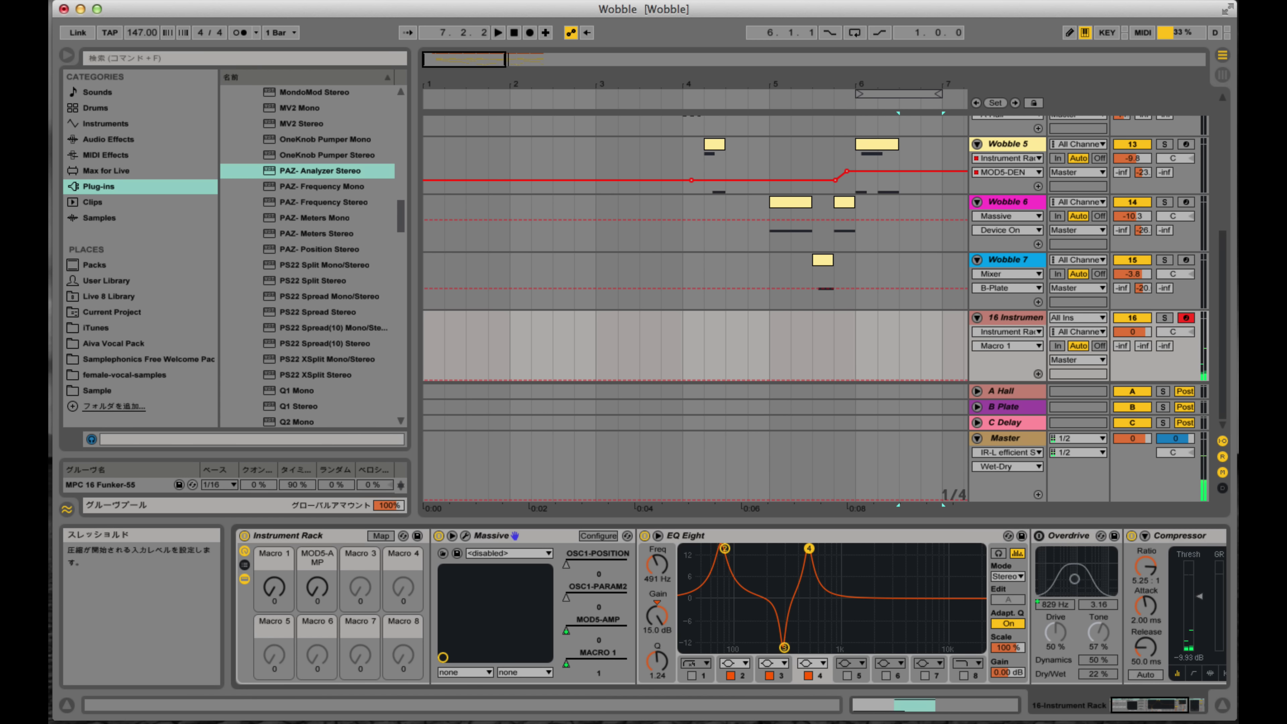
Fold EQ Eight and sweep Macro 1 with the macro mappings shown to audition Overdrive's filter frequency
key("super+Tab")
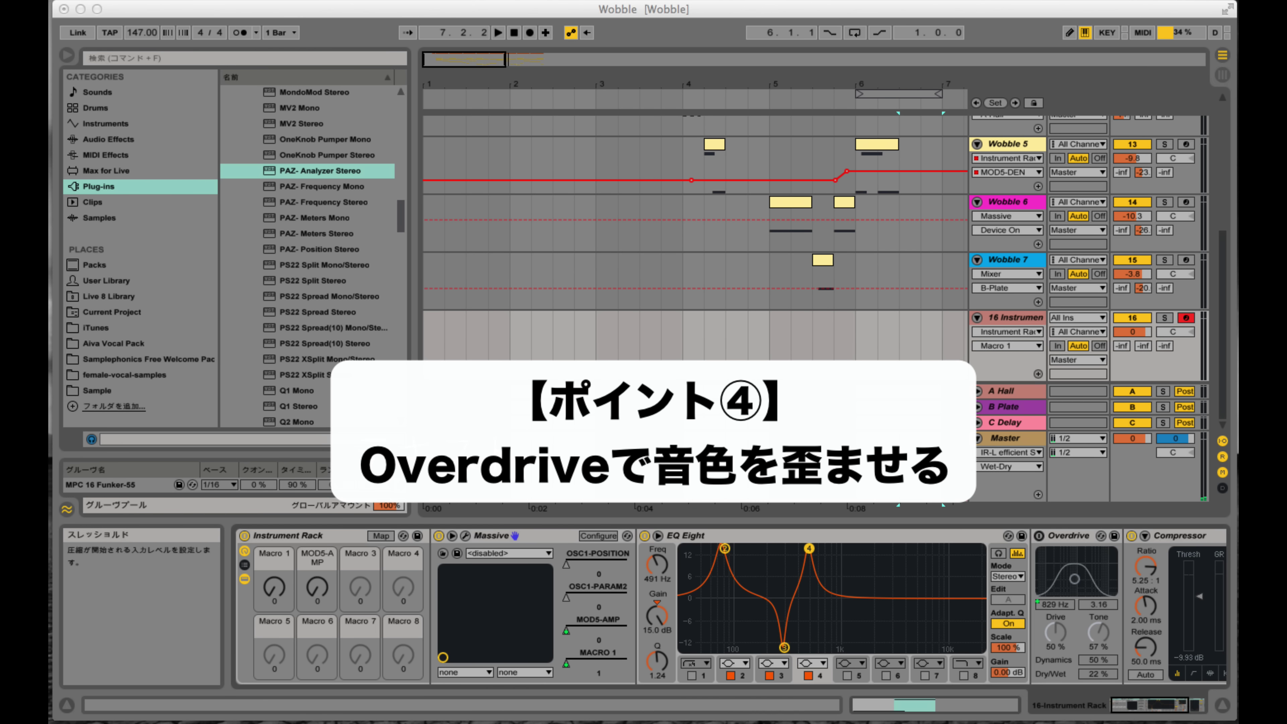
left_click(662, 536)
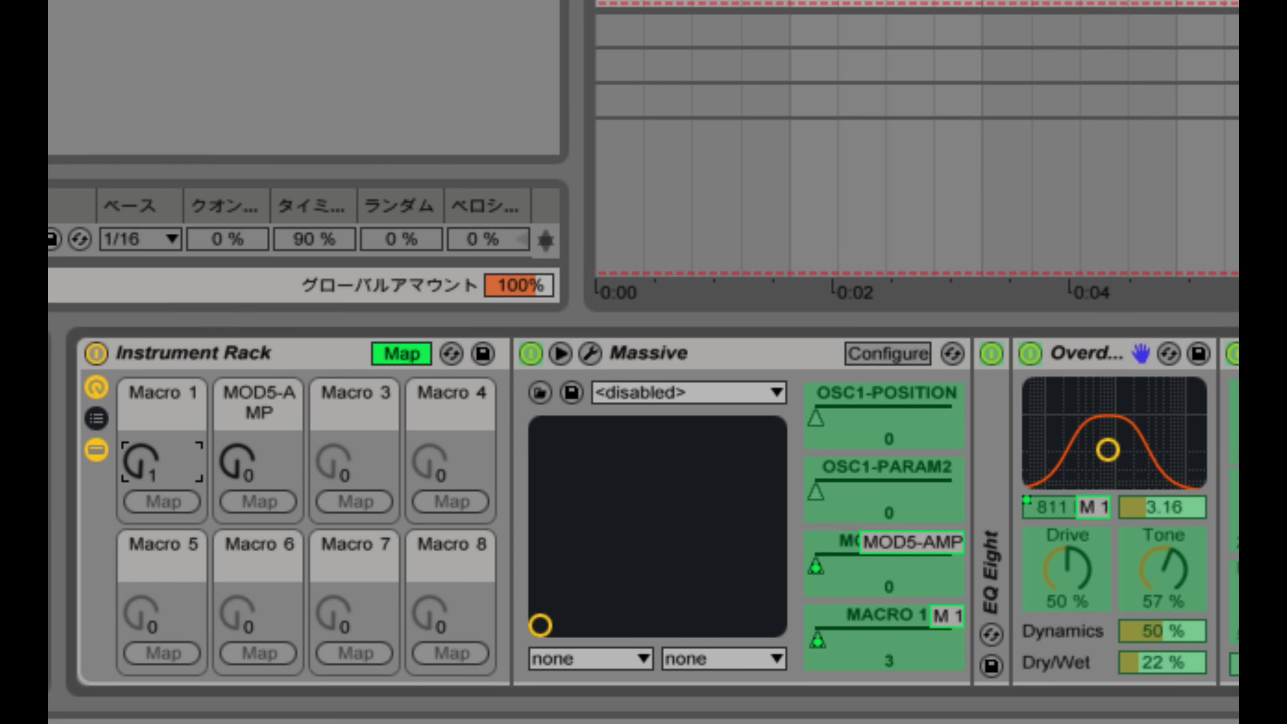
mouse_move(141, 461)
left_mouse_down()
mouse_move(142, 304)
mouse_move(141, 463)
left_mouse_up()
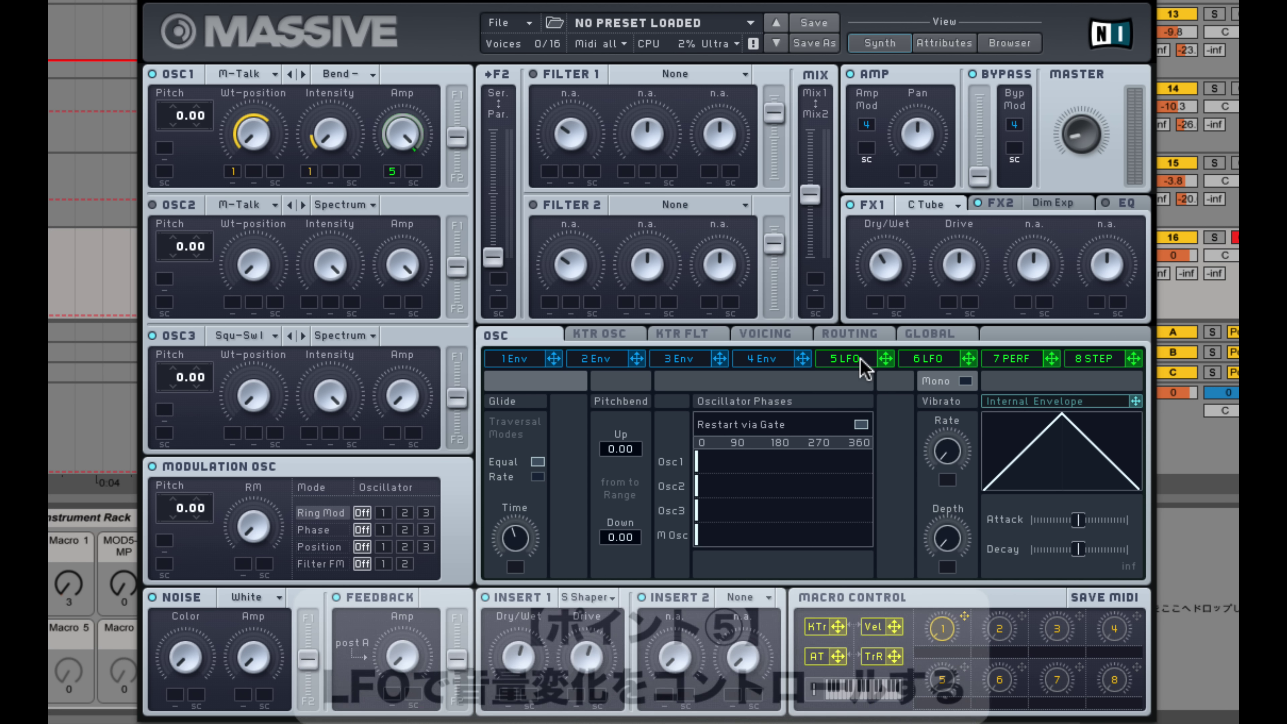
Open the 5 LFO settings in Massive and examine its modulation of OSC1's Amp
left_click(857, 358)
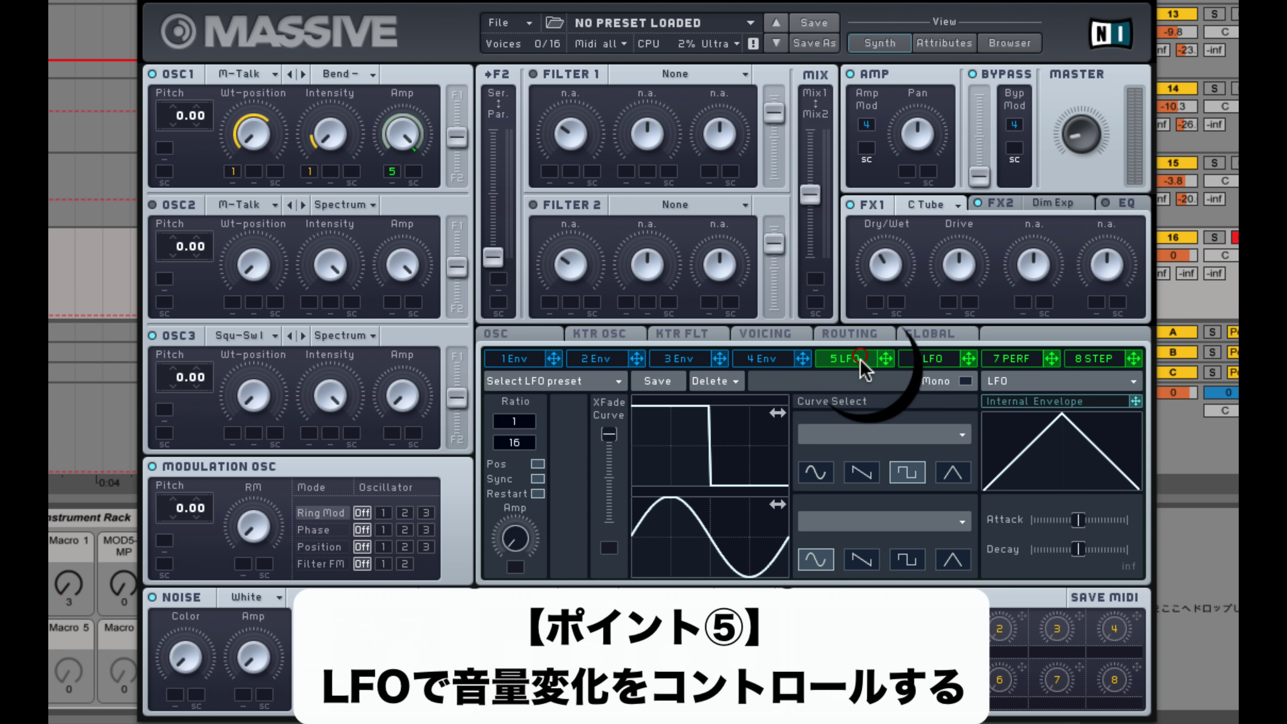
left_click(405, 121)
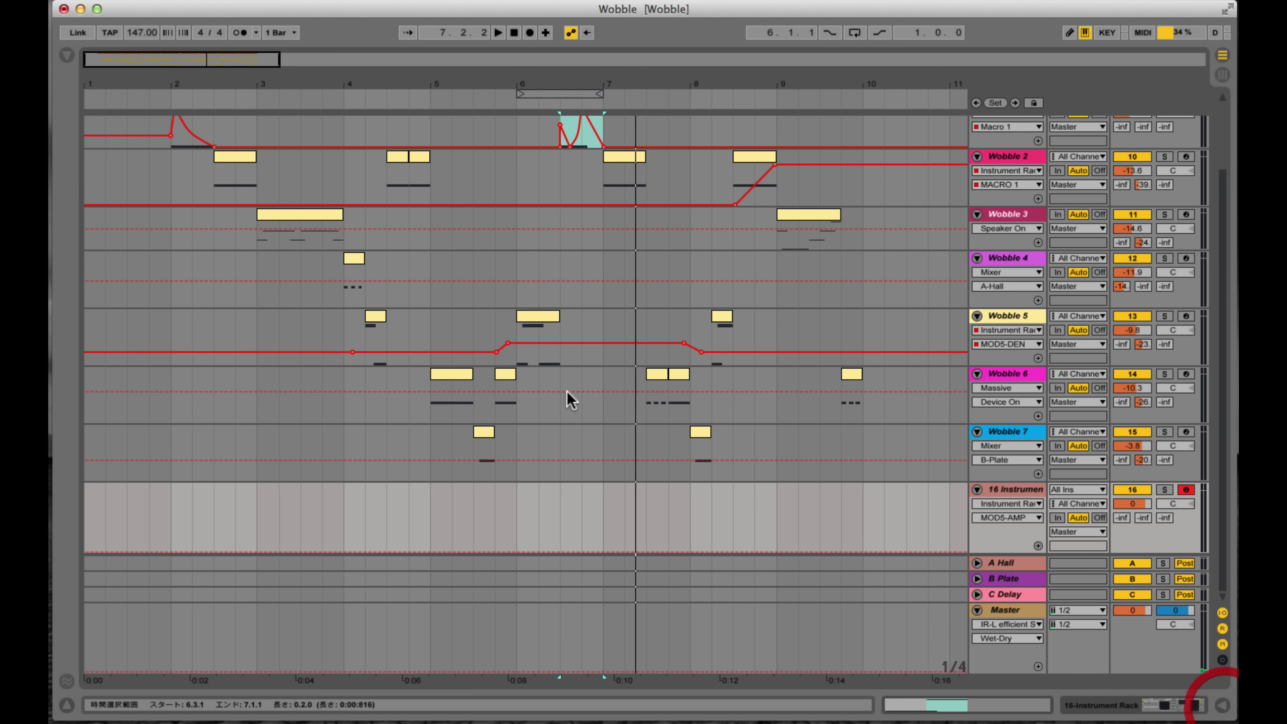
Select the Wobble 1 track and examine the Macro 1 automation under its clips in bars 2 and 6
left_click(1016, 192)
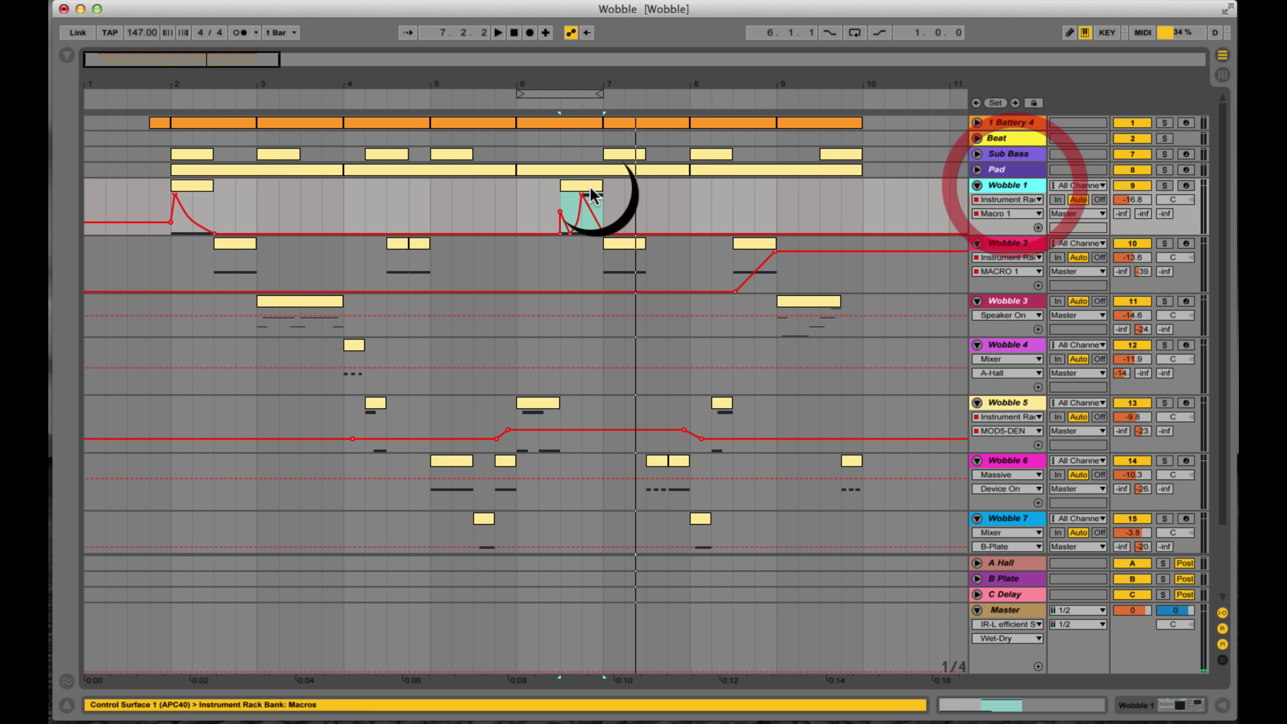
left_click(187, 200)
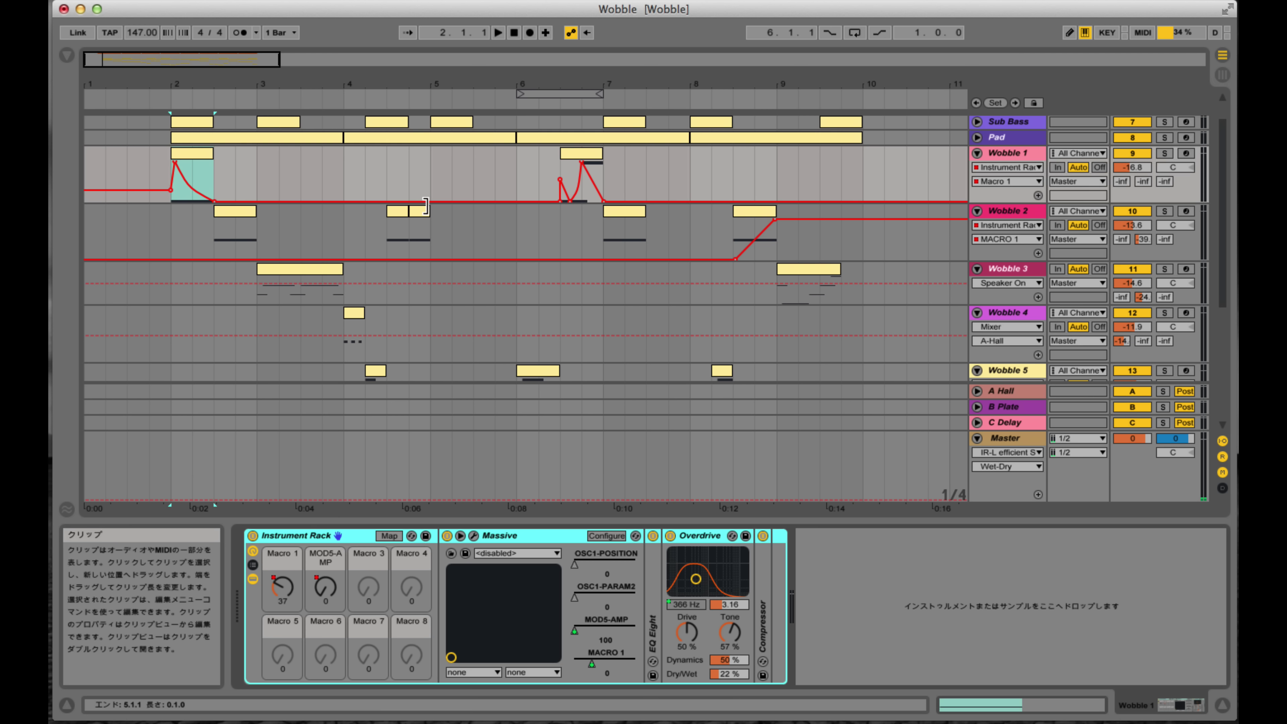
left_click(583, 153)
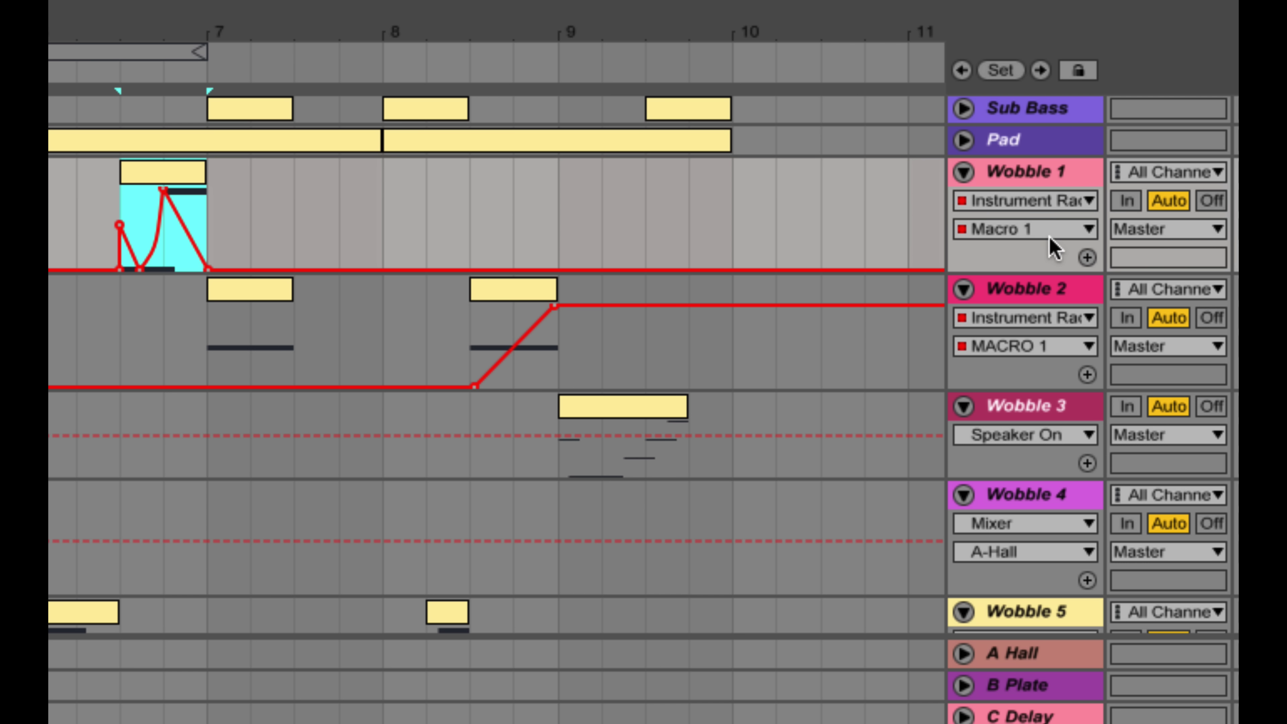
Show Wobble 1's MOD5-AMP automation and examine the bar 6 clip's MIDI notes, then hide the clip view
left_click(1052, 231)
left_click(1019, 299)
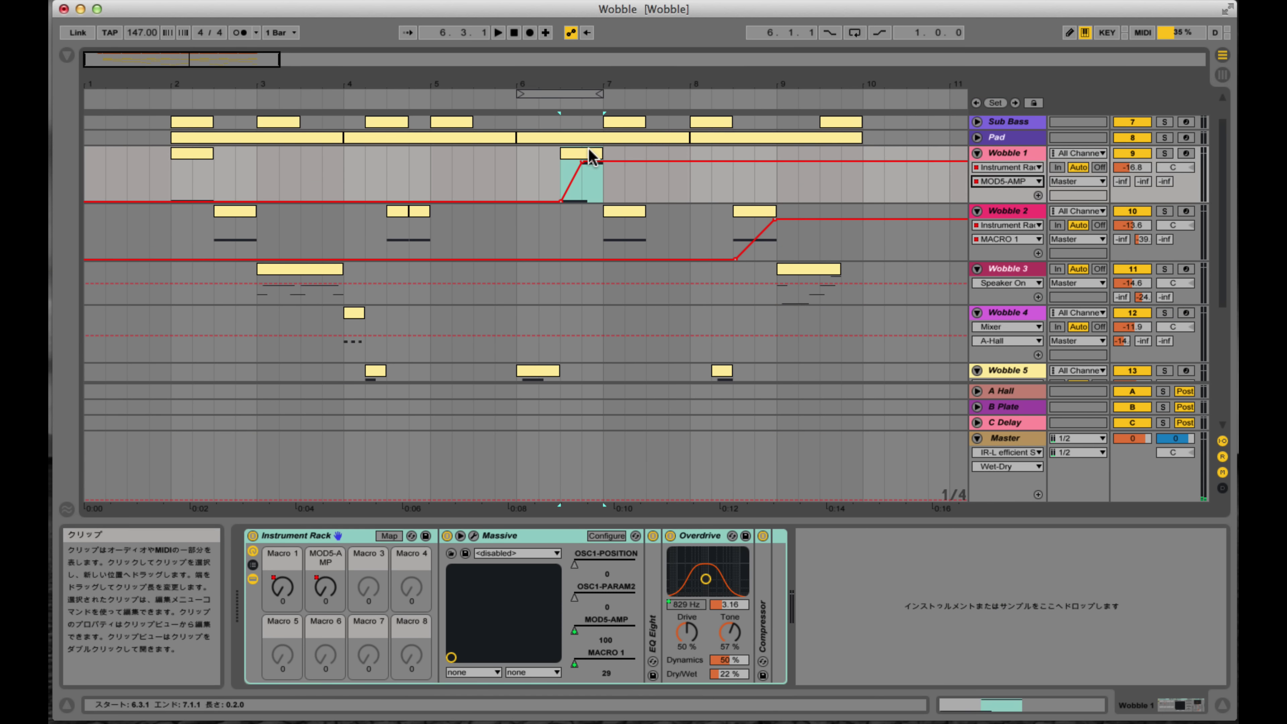
double_click(593, 157)
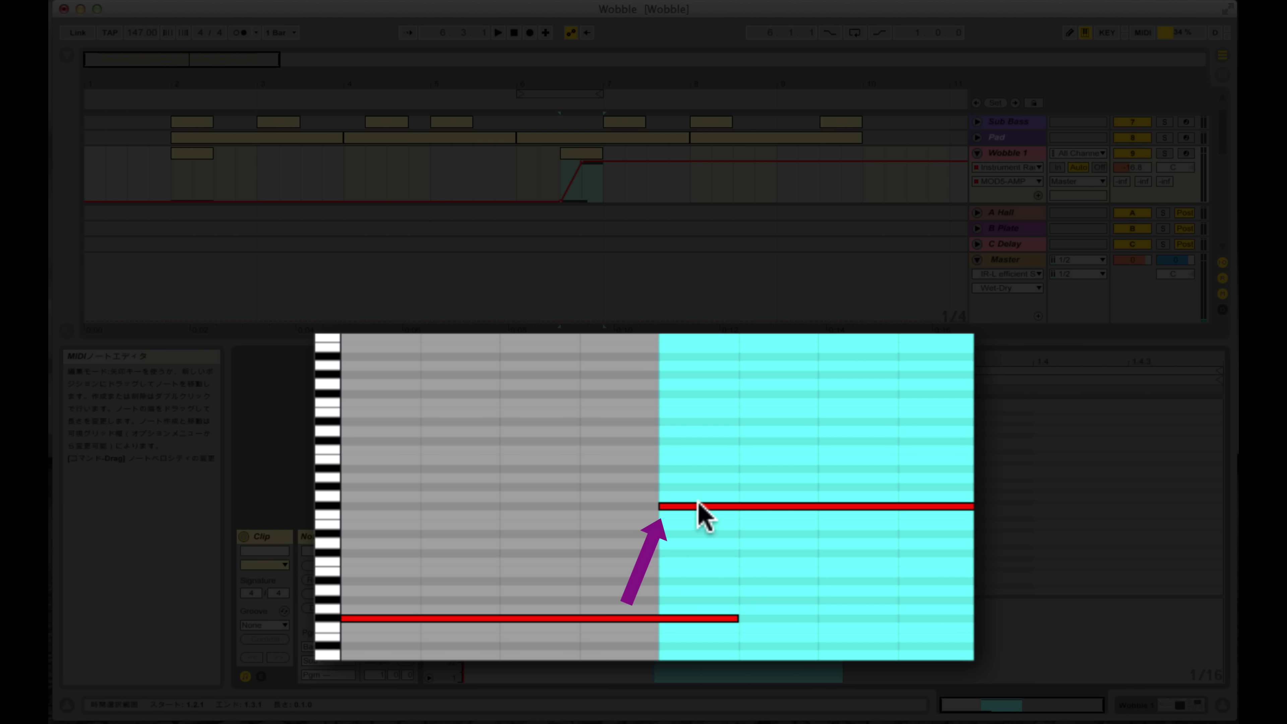
left_click(713, 535)
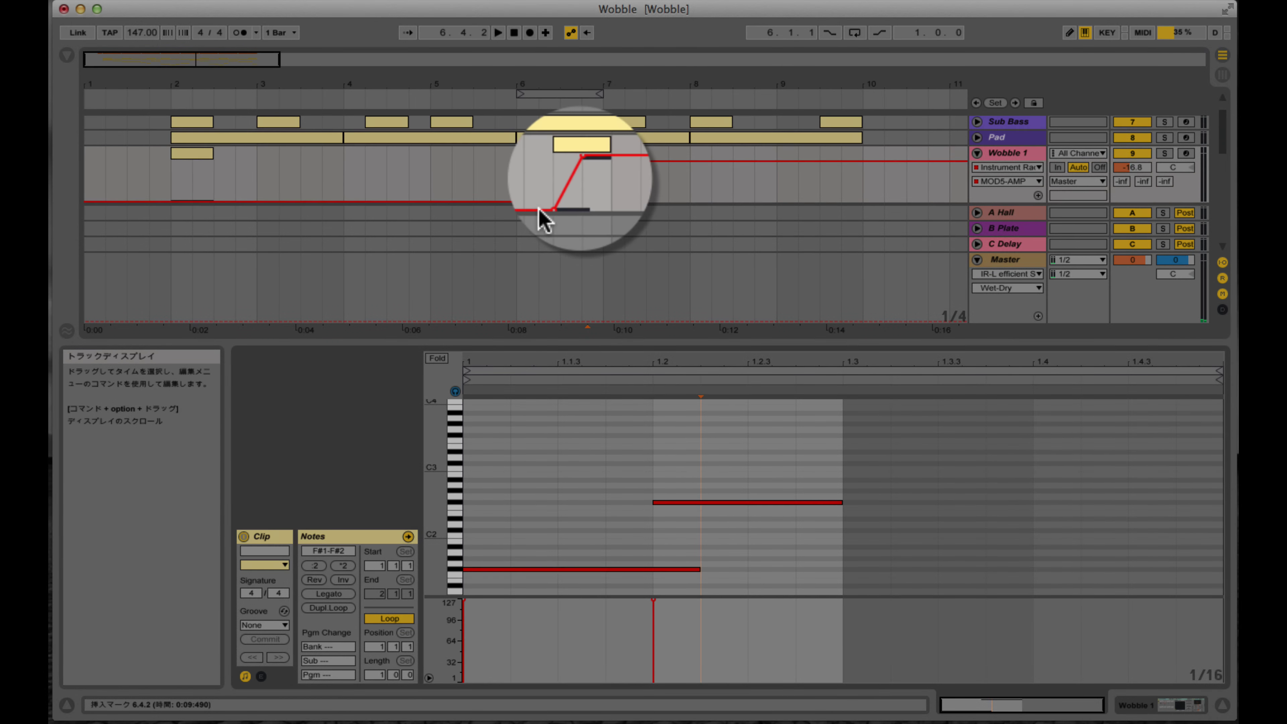
mouse_move(583, 163)
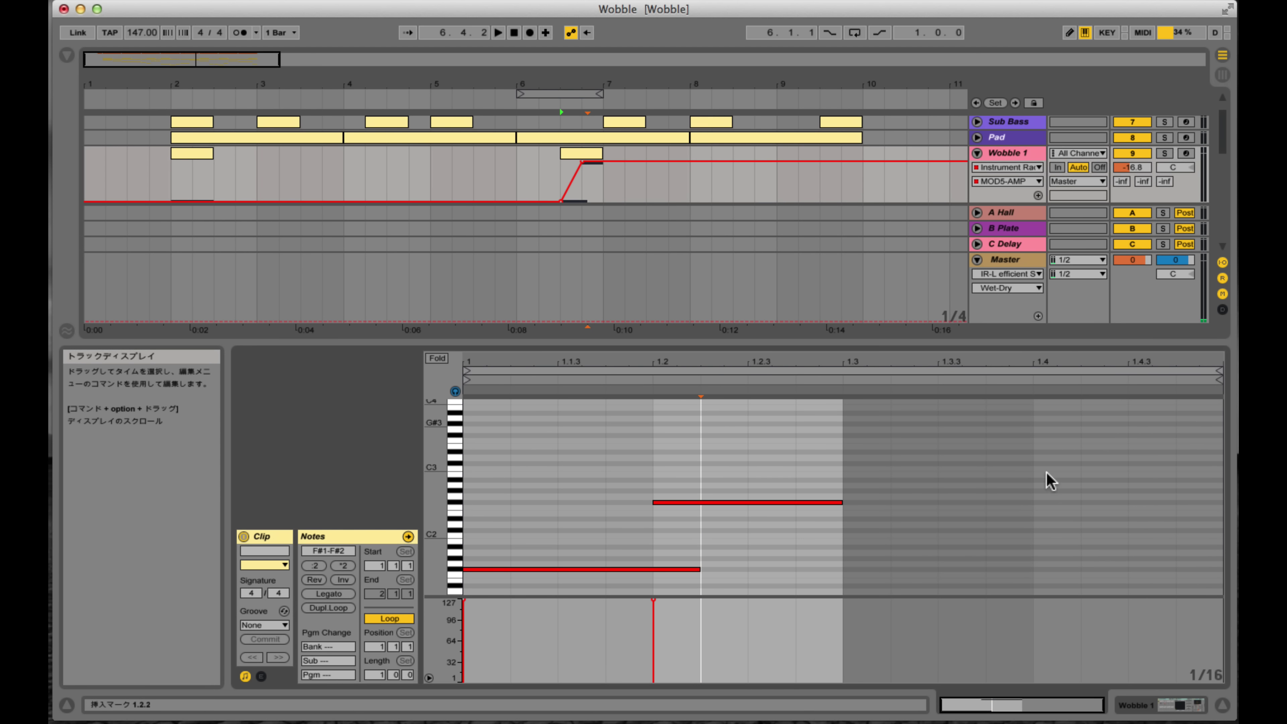
left_click(1221, 705)
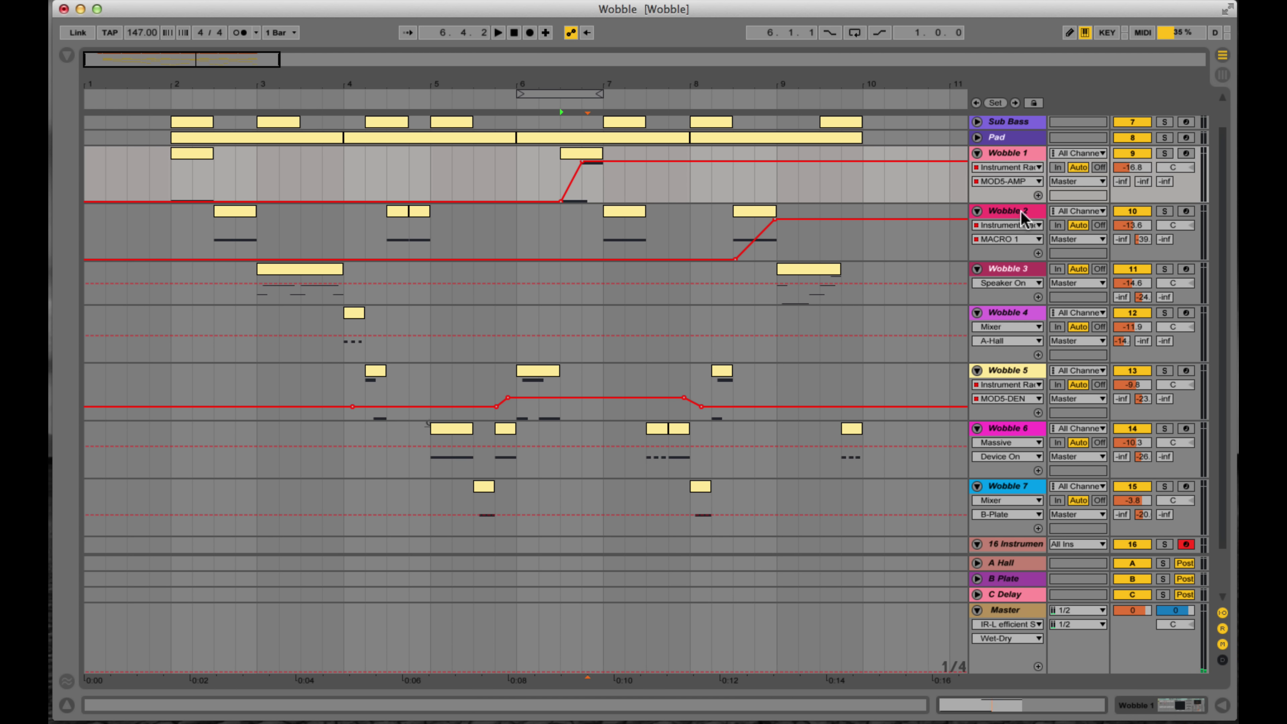
Show Wobble 1's devices and play back its clips in bars 2 and 6 to hear the automated macros
double_click(1021, 153)
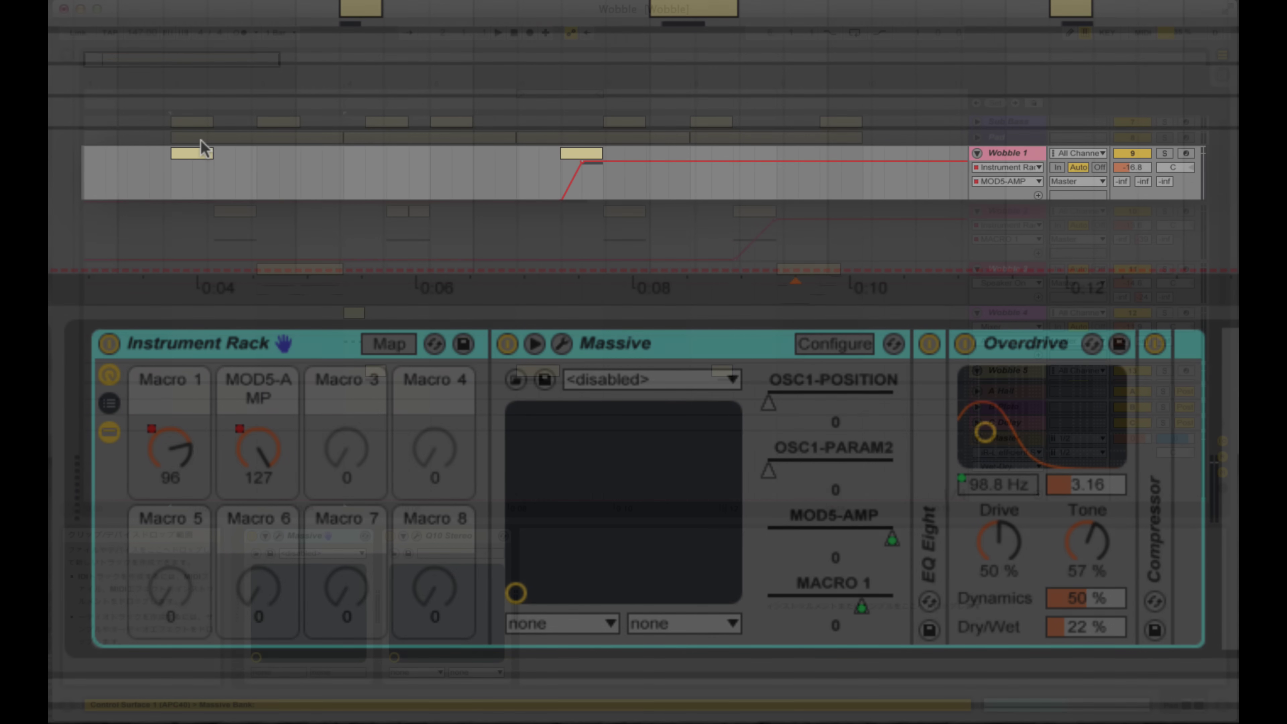
key("space")
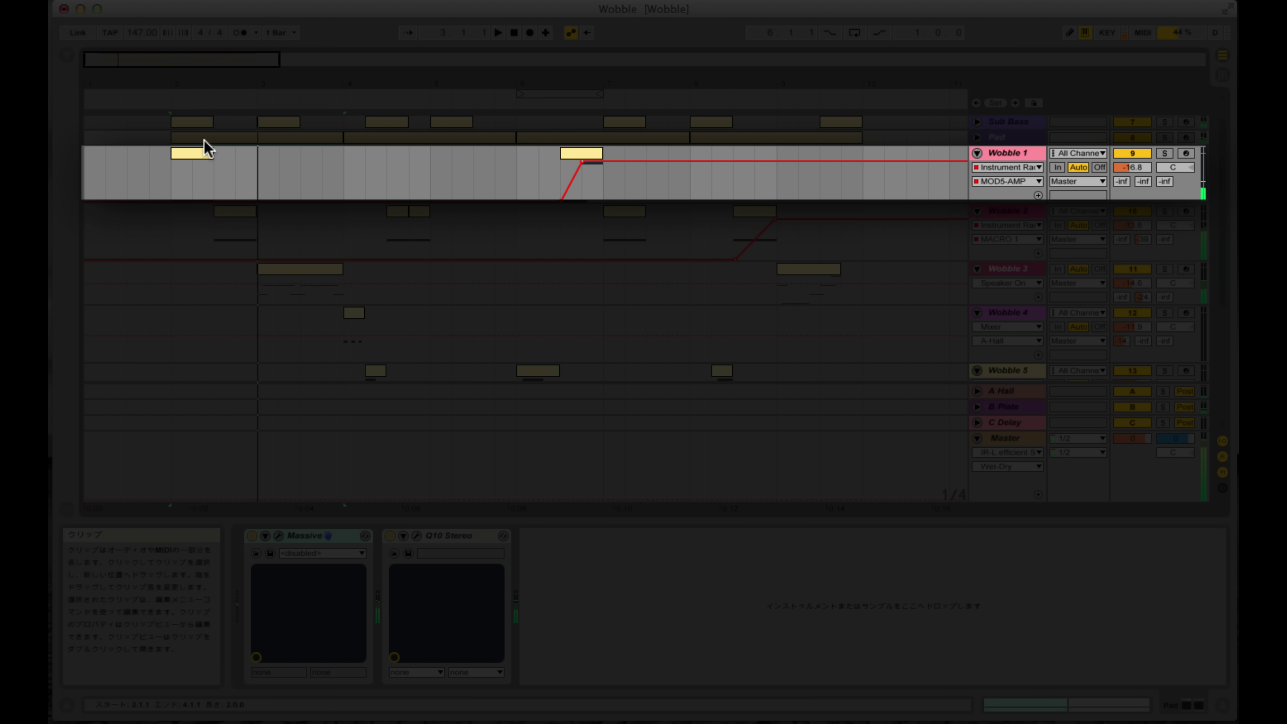
left_click(593, 155)
key("space")
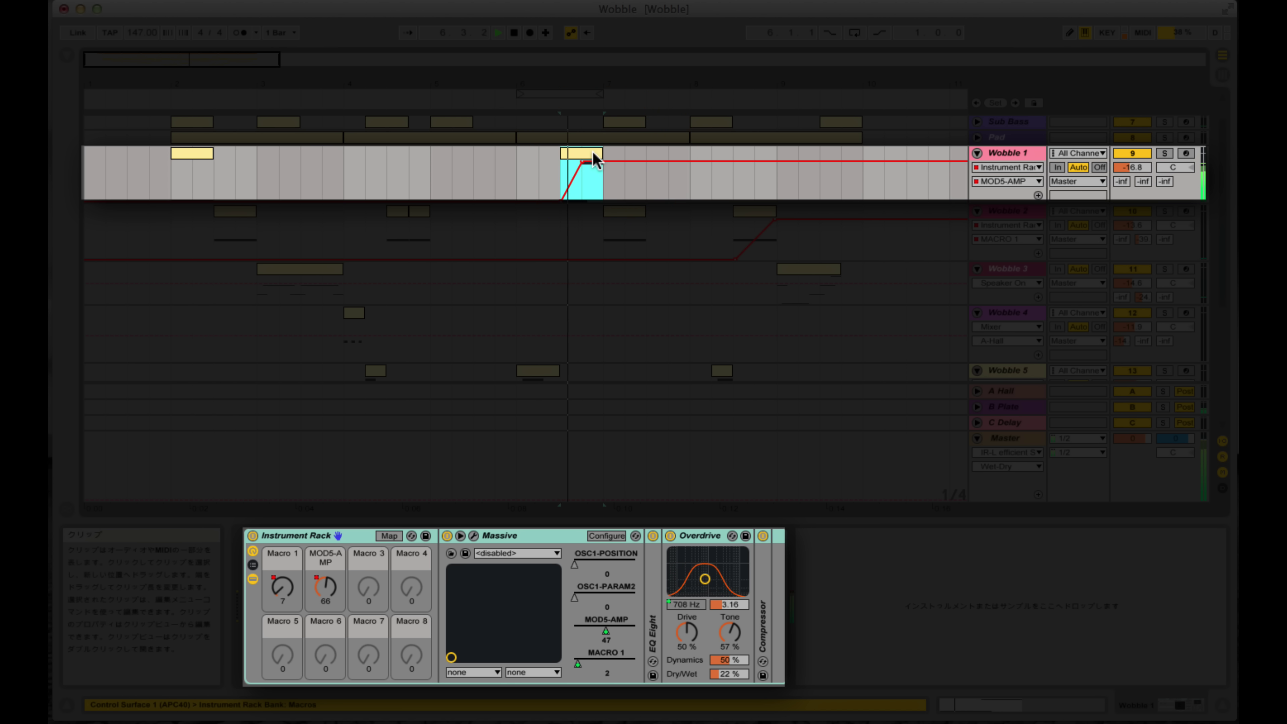